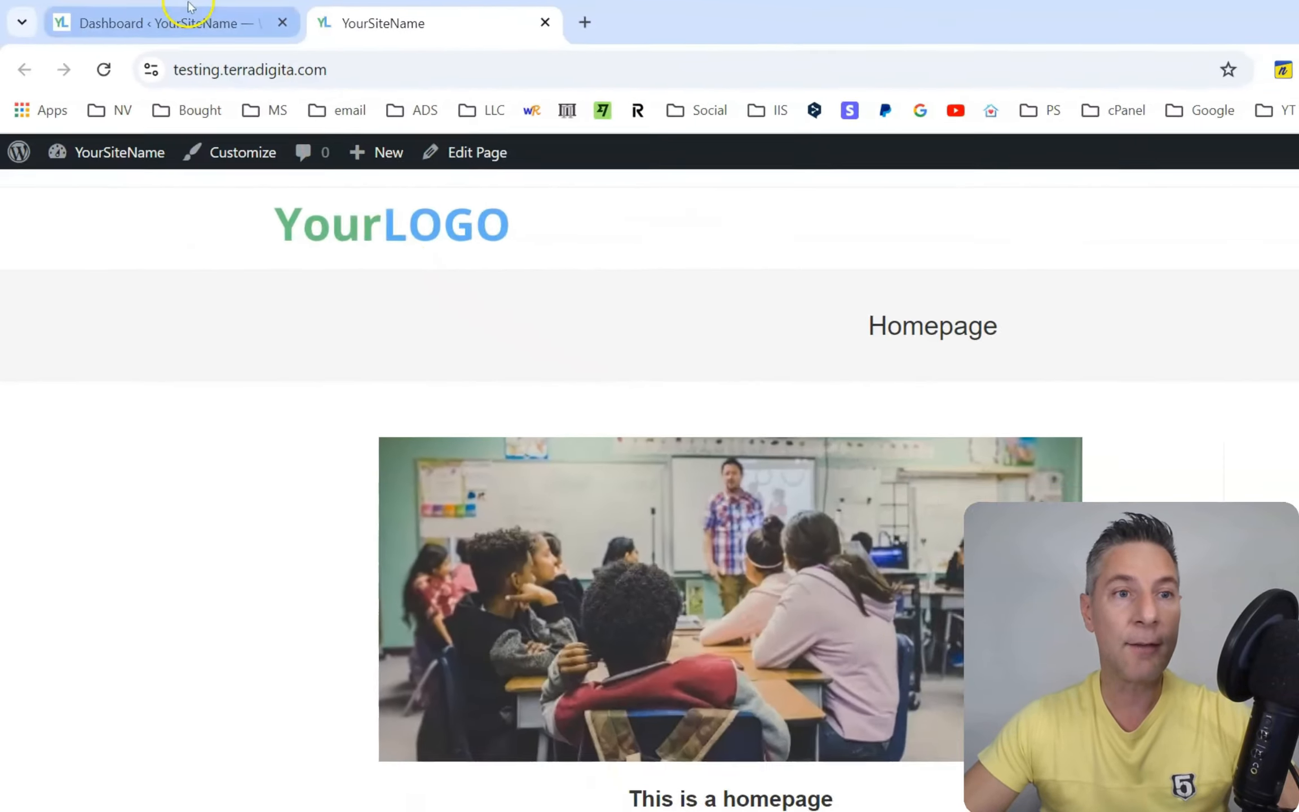
Step: Create a new page titled "Service 1" in the site's admin area and publish it
click(189, 7)
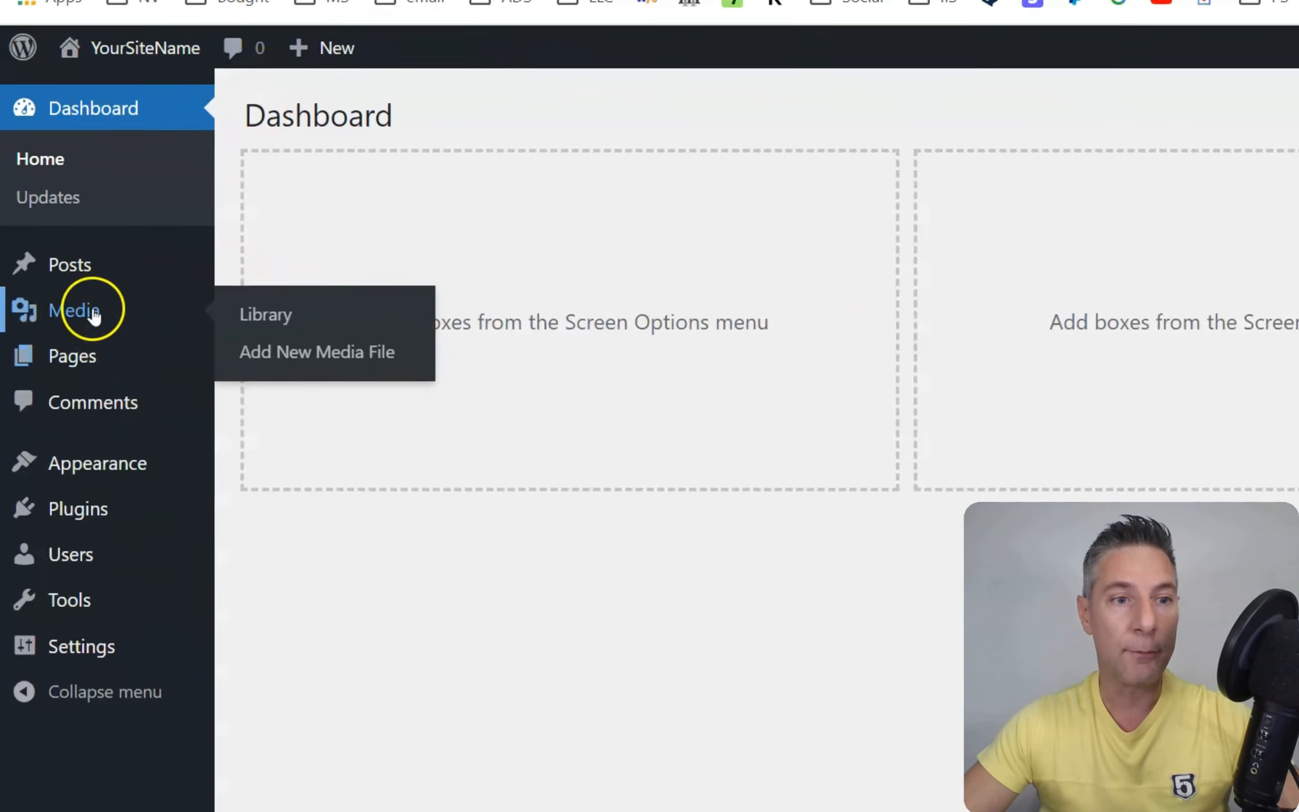
mouse_move(44, 285)
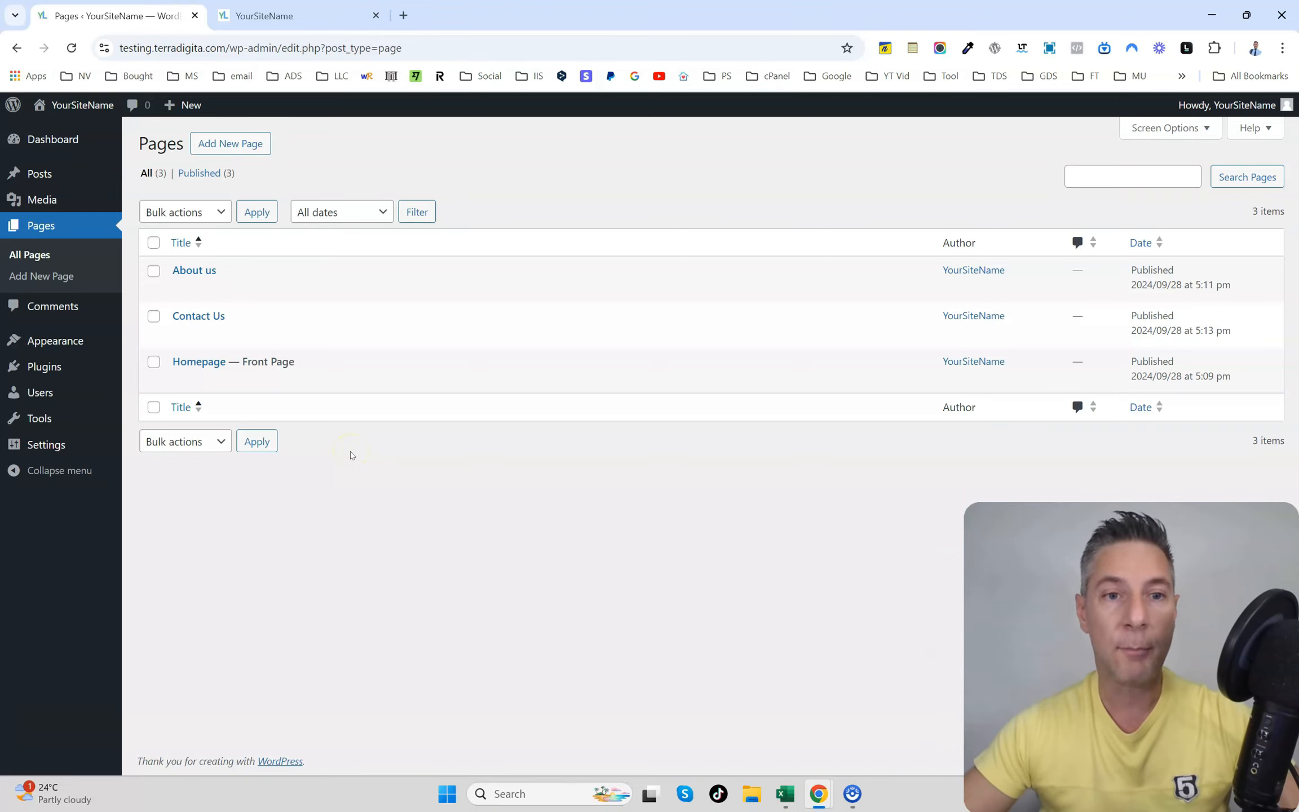
click(259, 146)
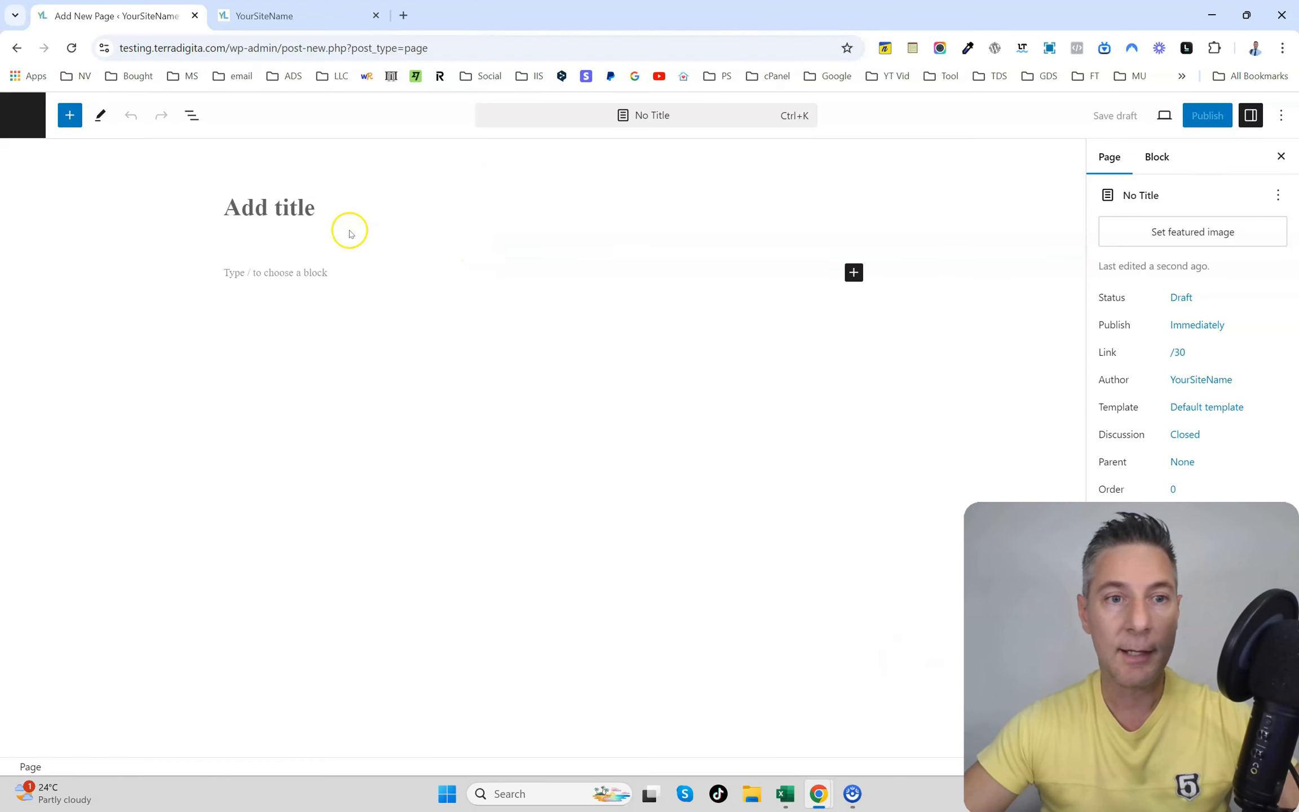
text(Pe)
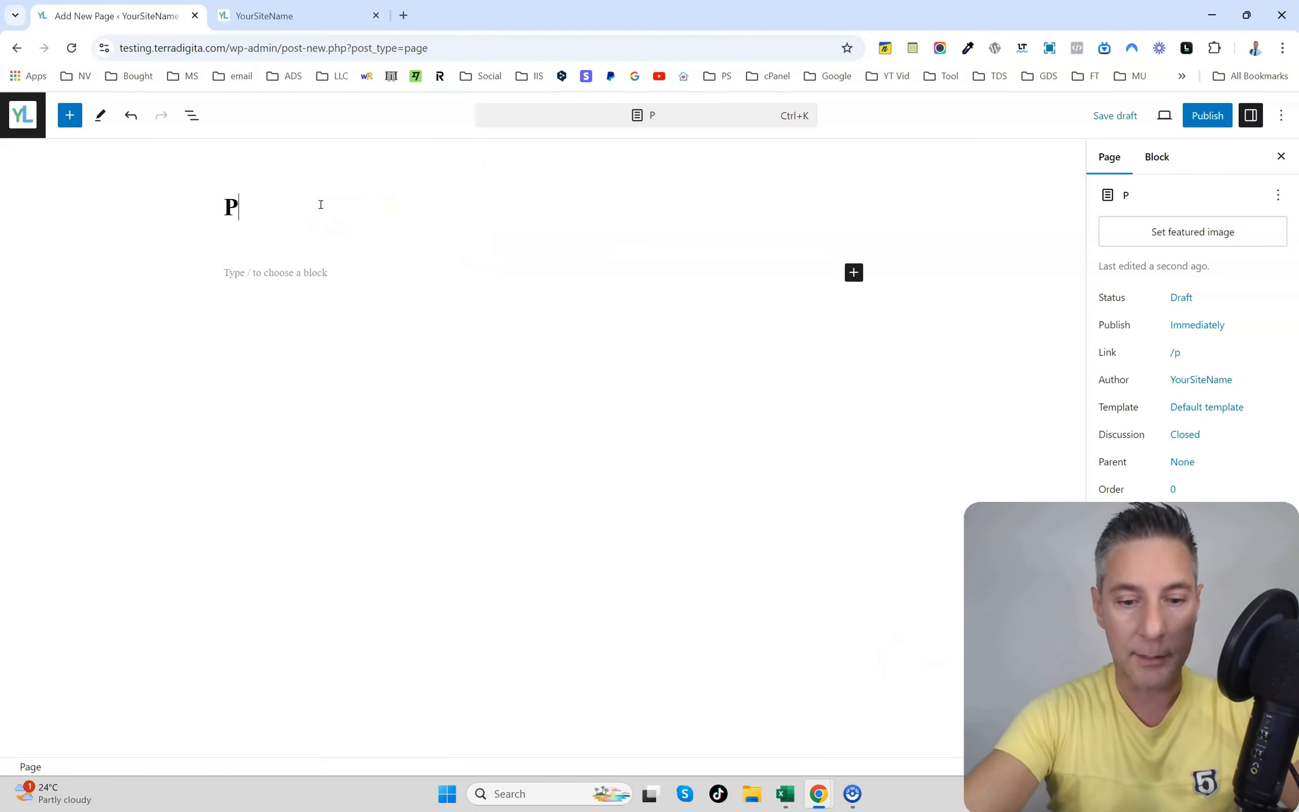
key(BackSpace)
key(BackSpace)
text(Serv)
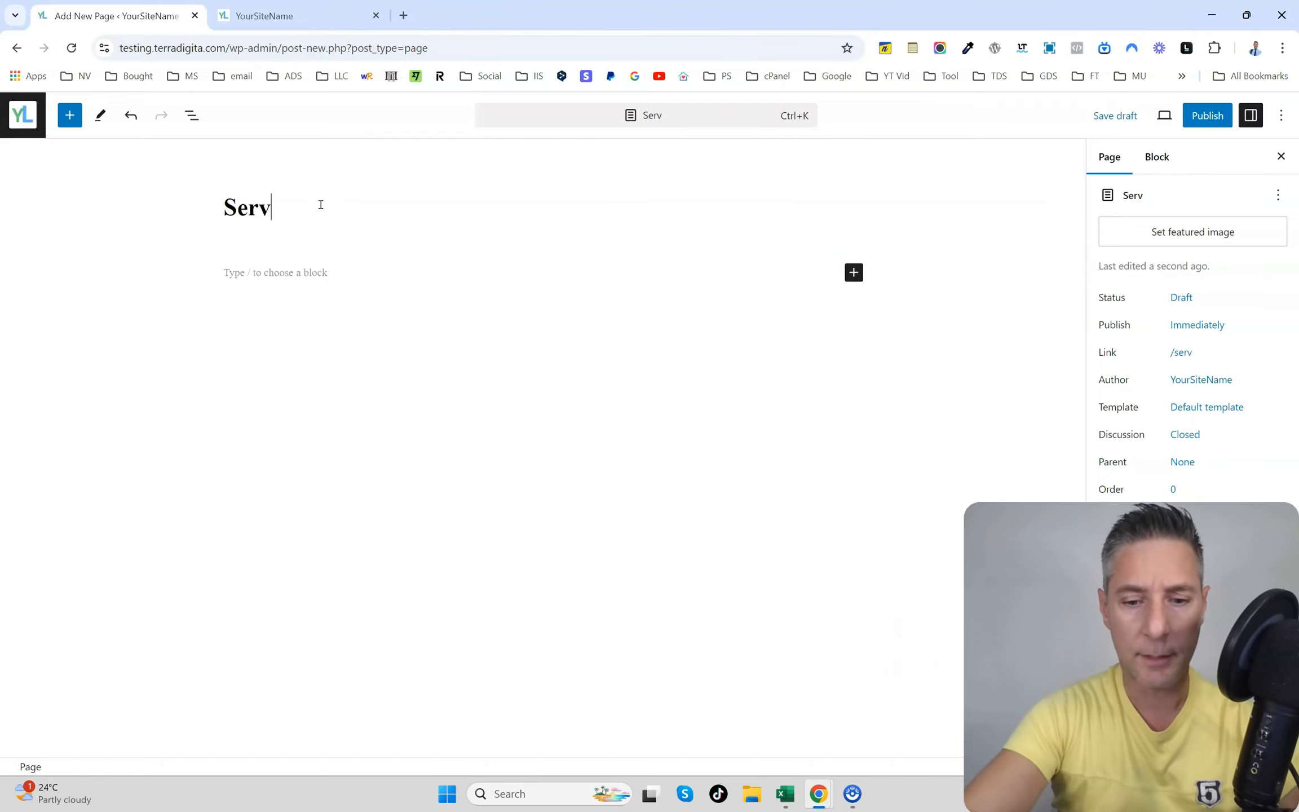
text(ice 1)
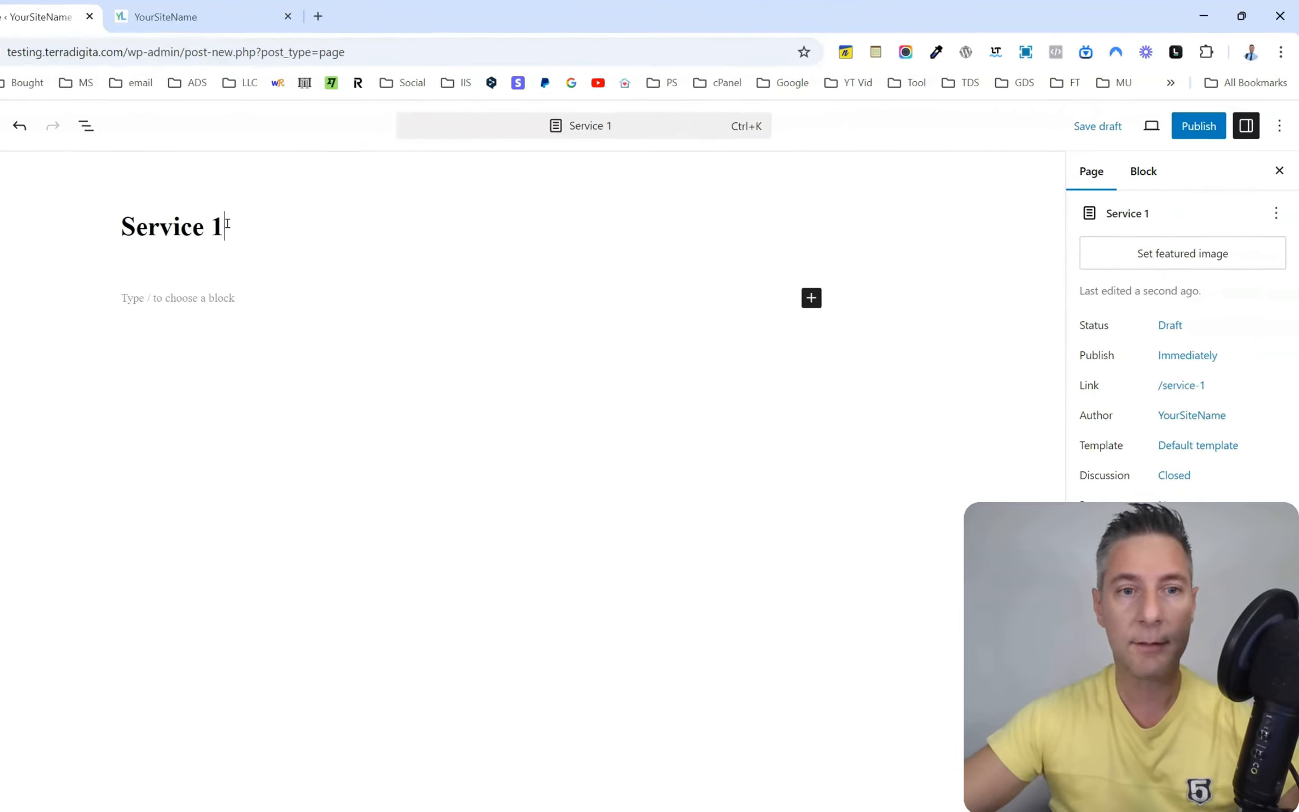
click(1213, 117)
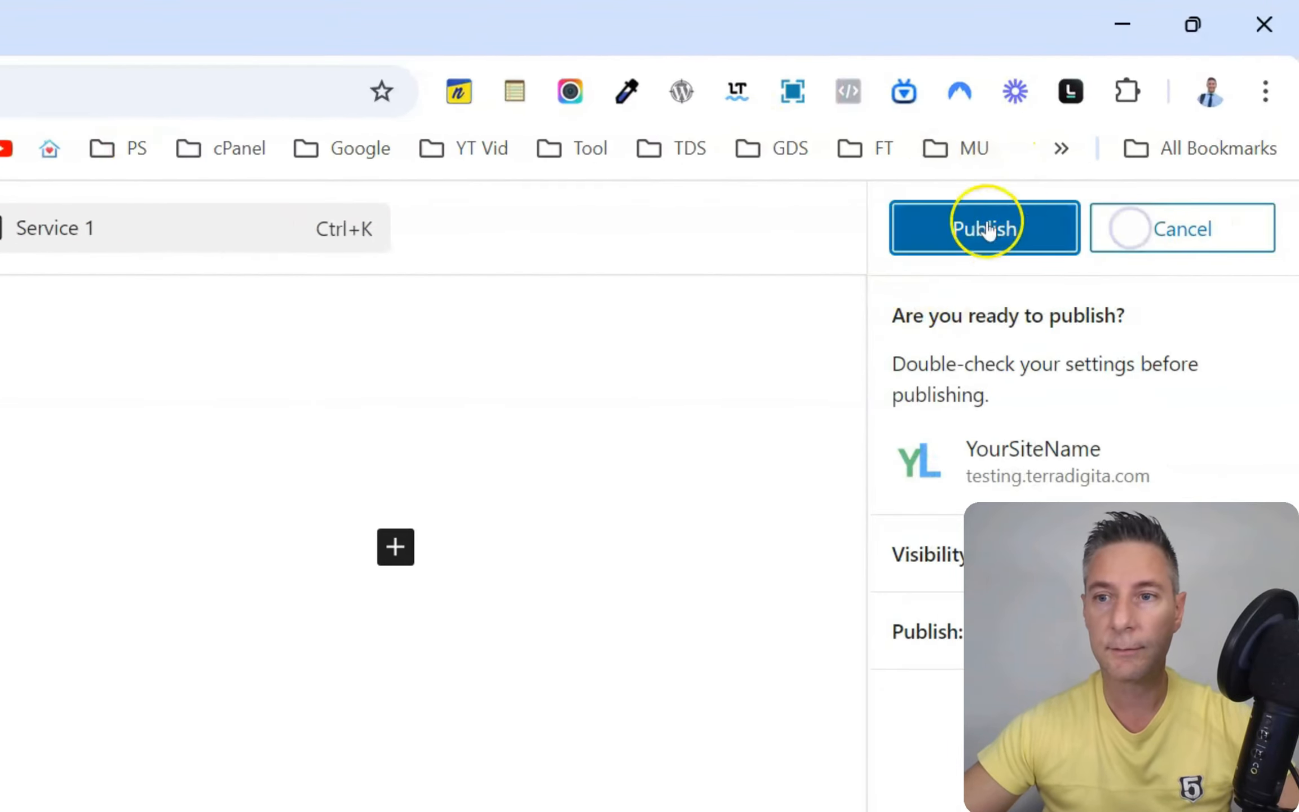
click(987, 229)
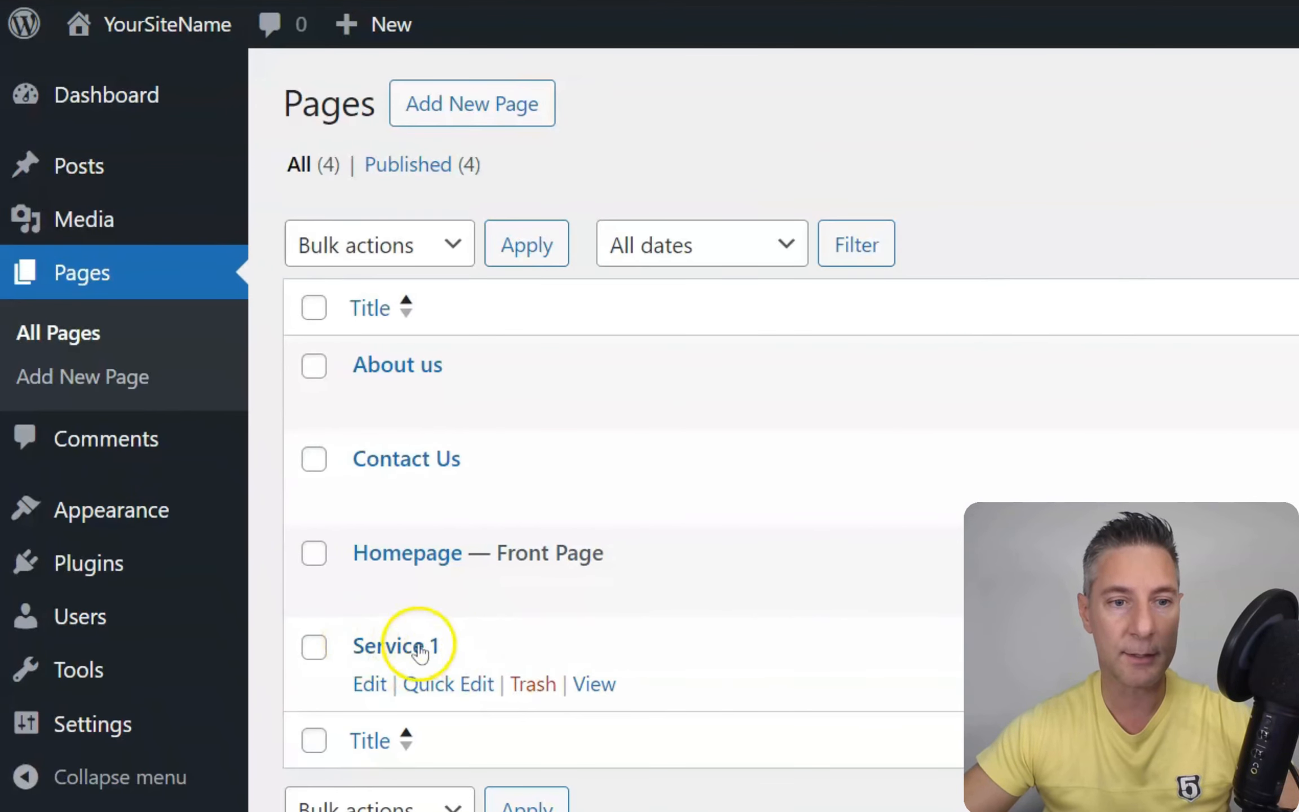
Step: Add another page titled "Service 2" and publish it
click(523, 107)
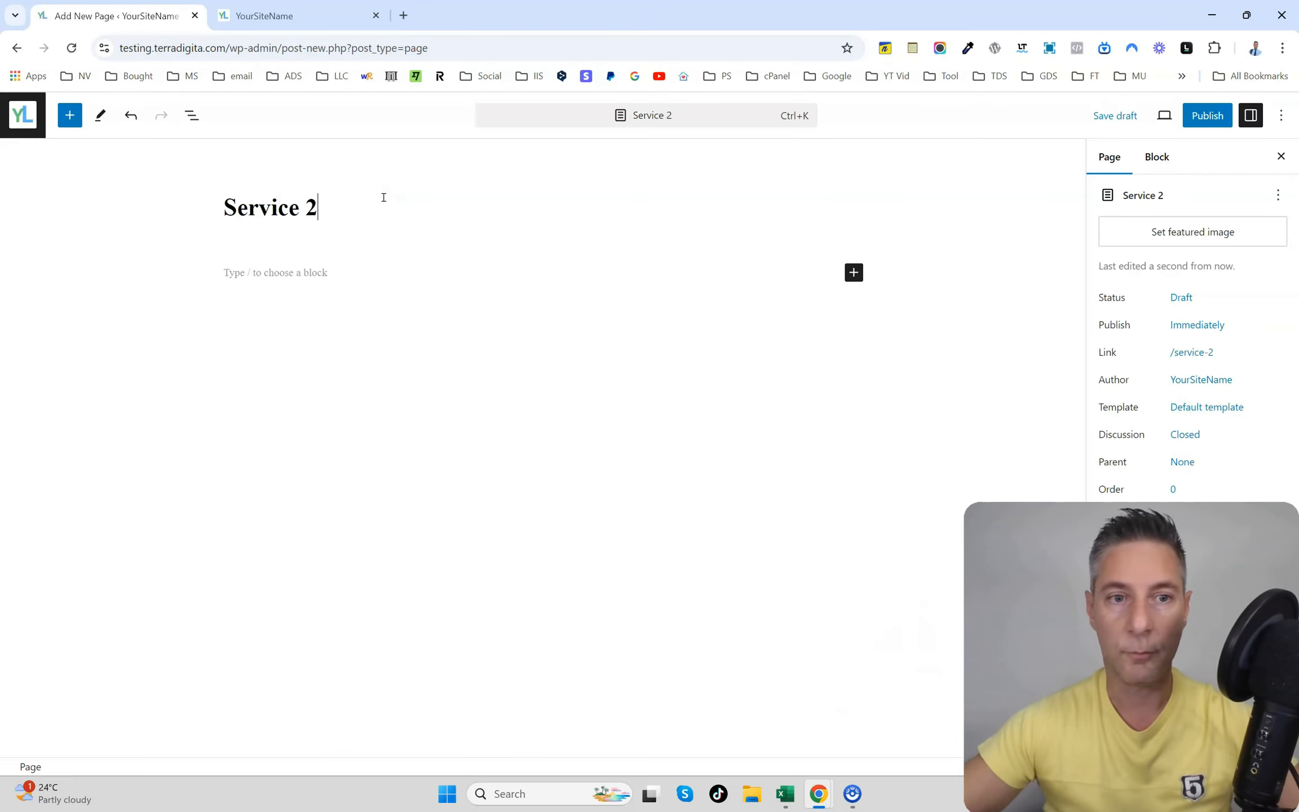
click(1208, 116)
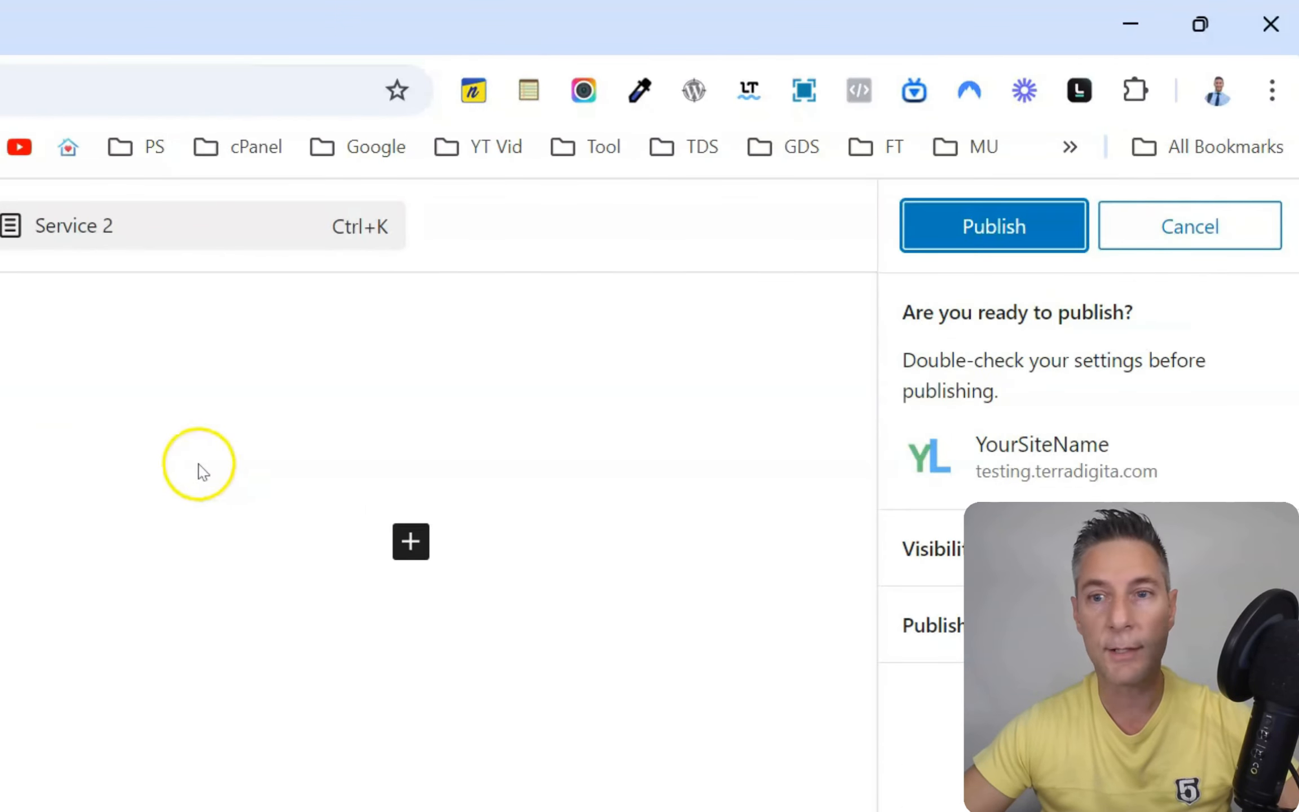
click(995, 226)
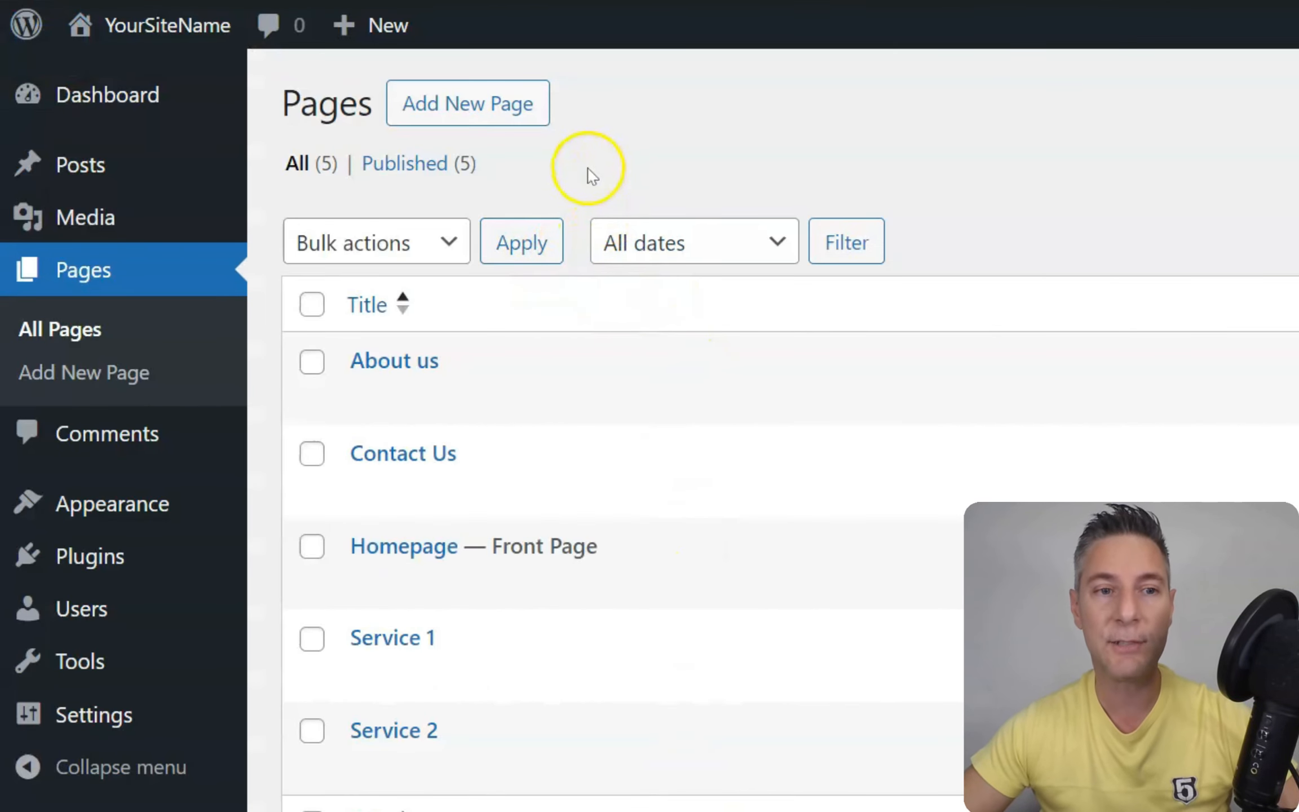
Step: Add and publish a page titled "Our Services", then return to the list of pages
click(484, 107)
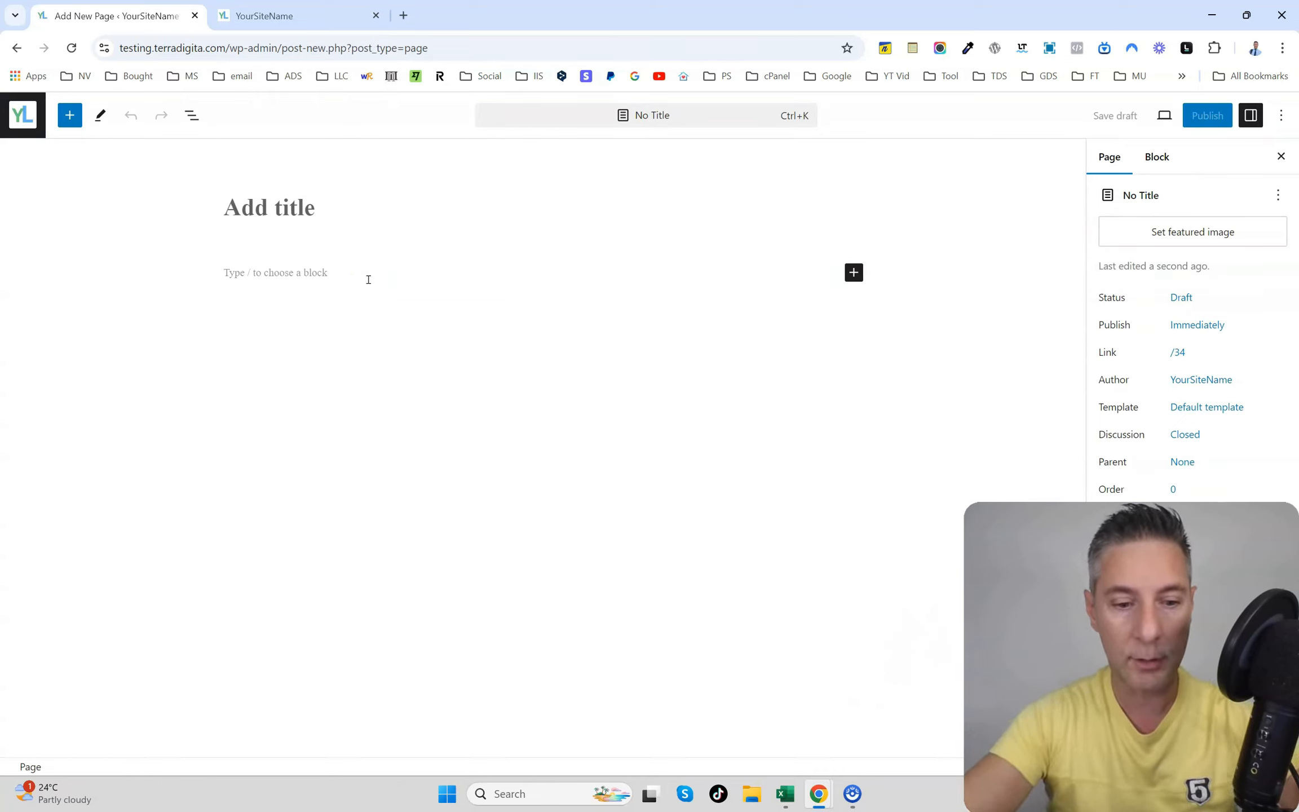
text(Services)
click(227, 208)
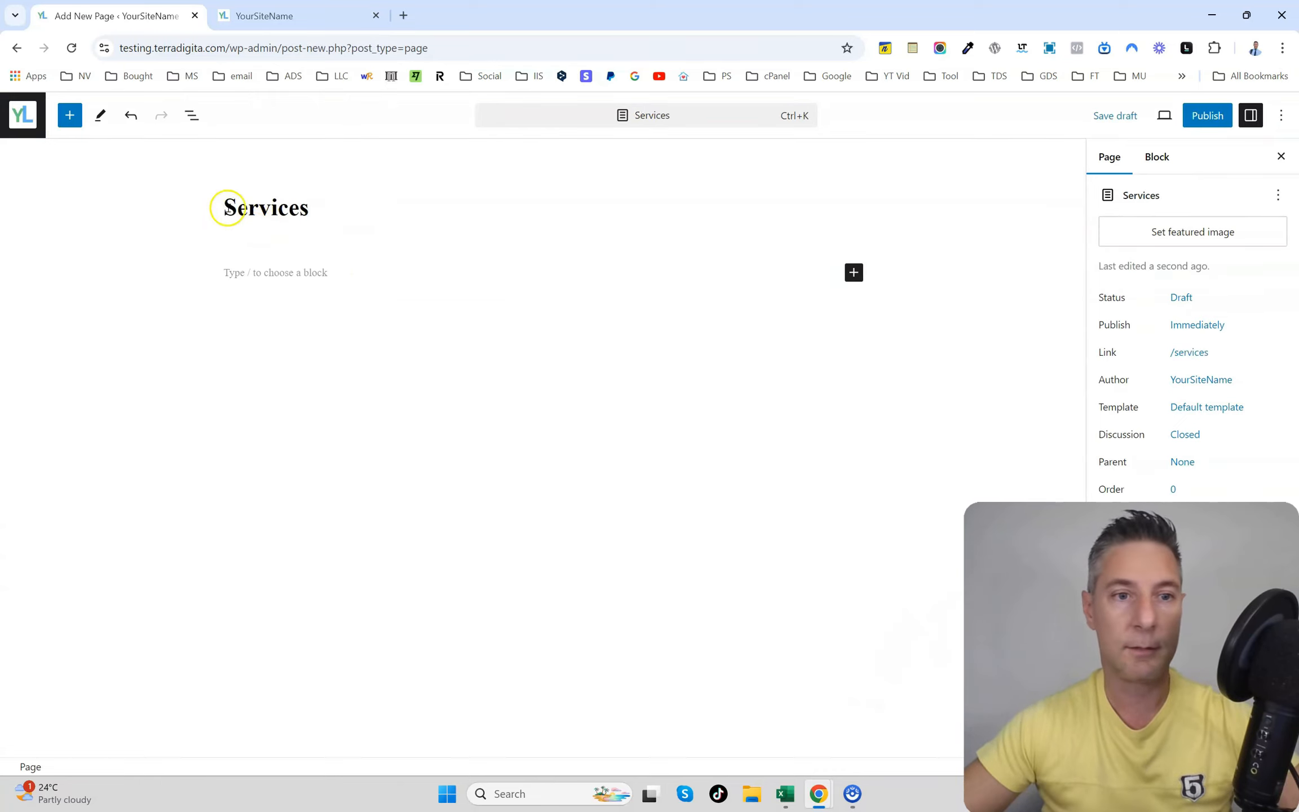
text(Our)
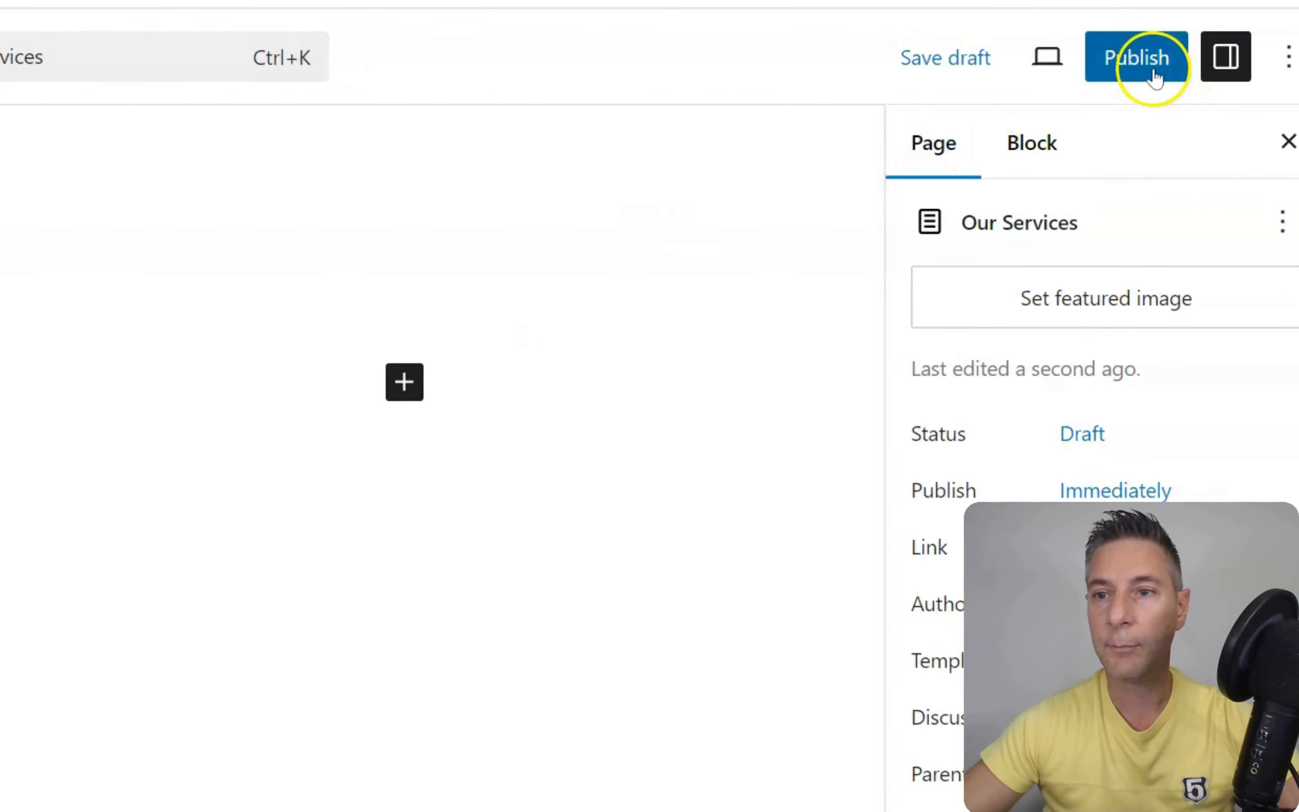
click(1154, 77)
click(1017, 67)
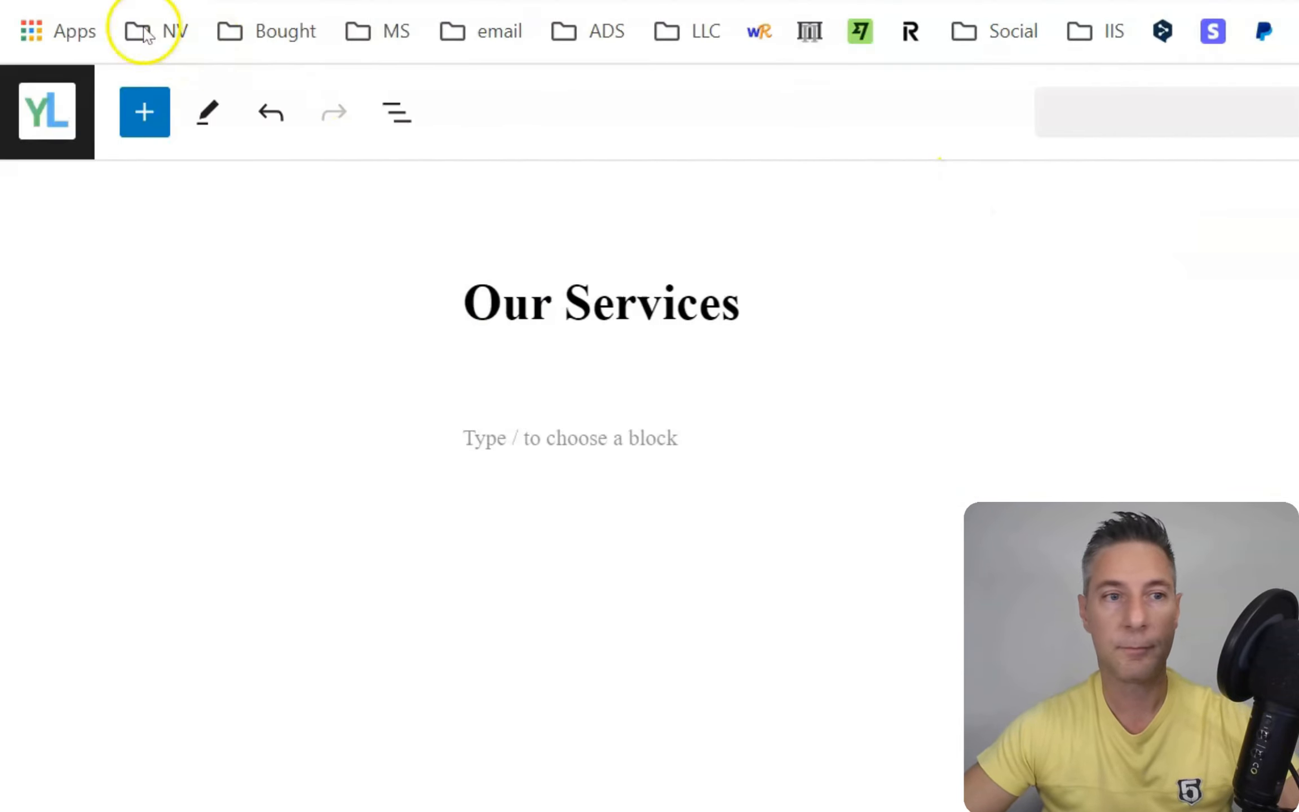
click(45, 110)
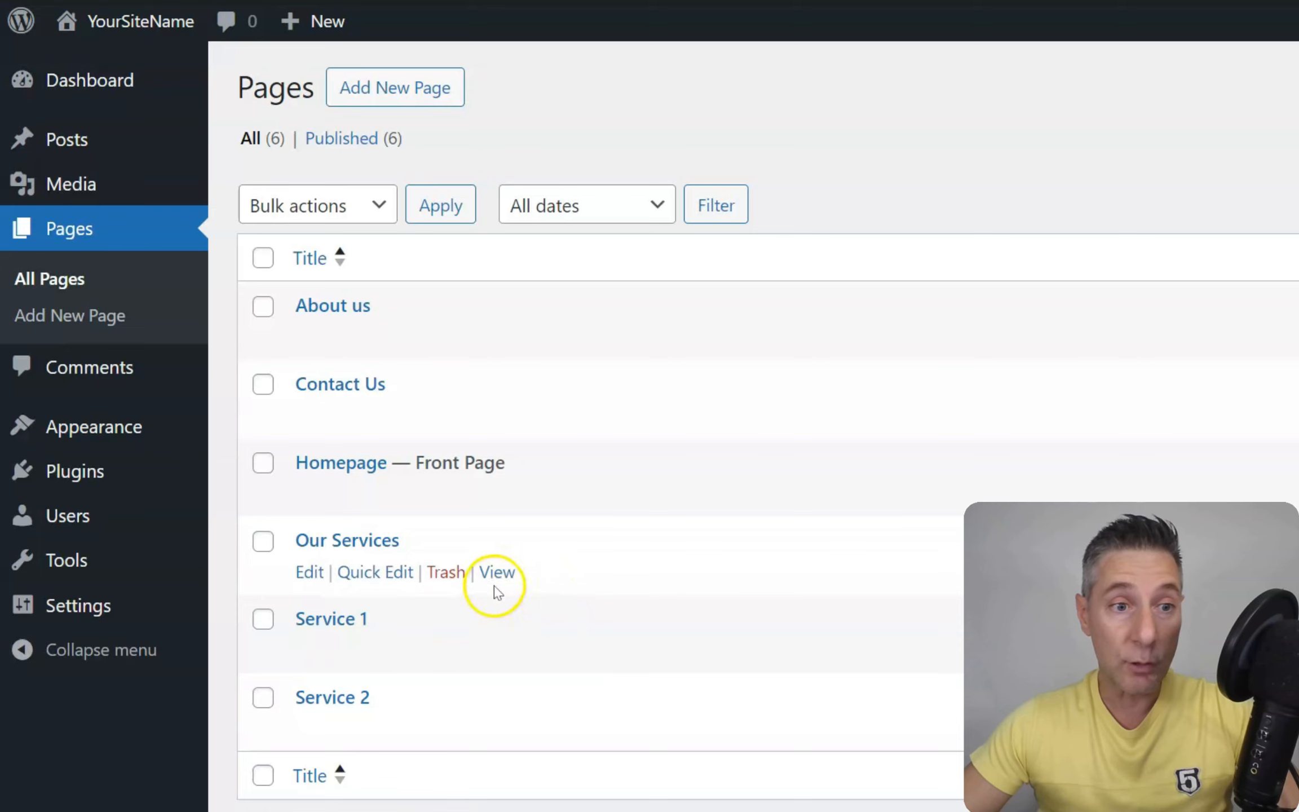
Step: Create a navigation menu named "Main menu" and assign it to the Main display location
mouse_move(93, 435)
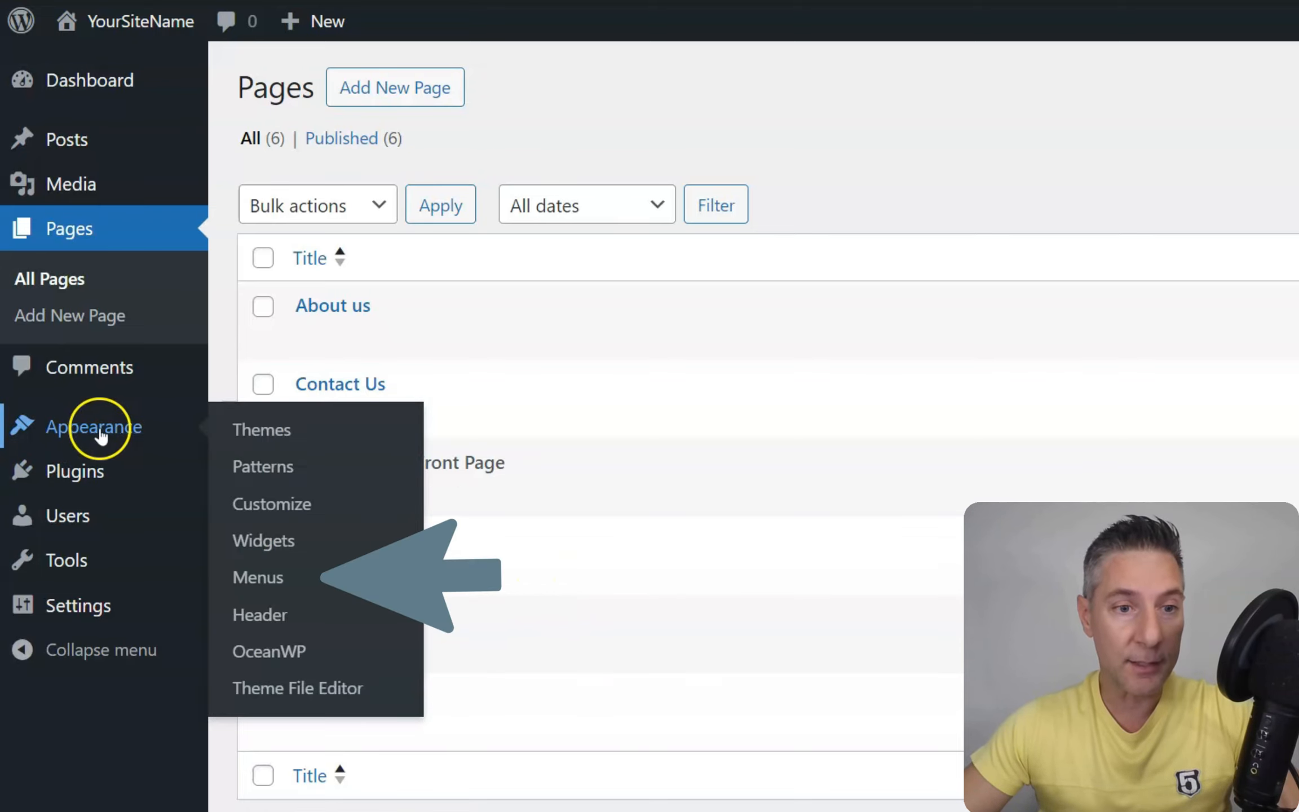
click(260, 581)
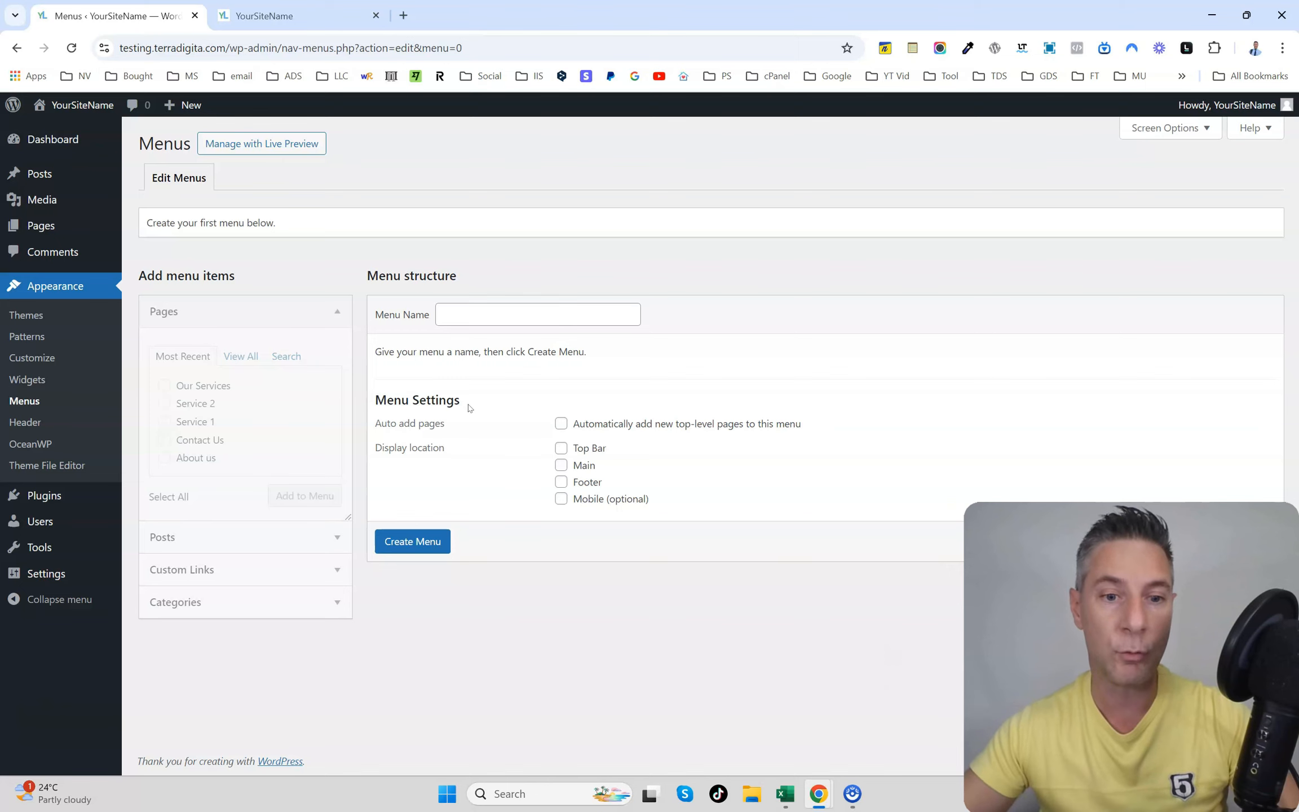
click(514, 316)
click(477, 317)
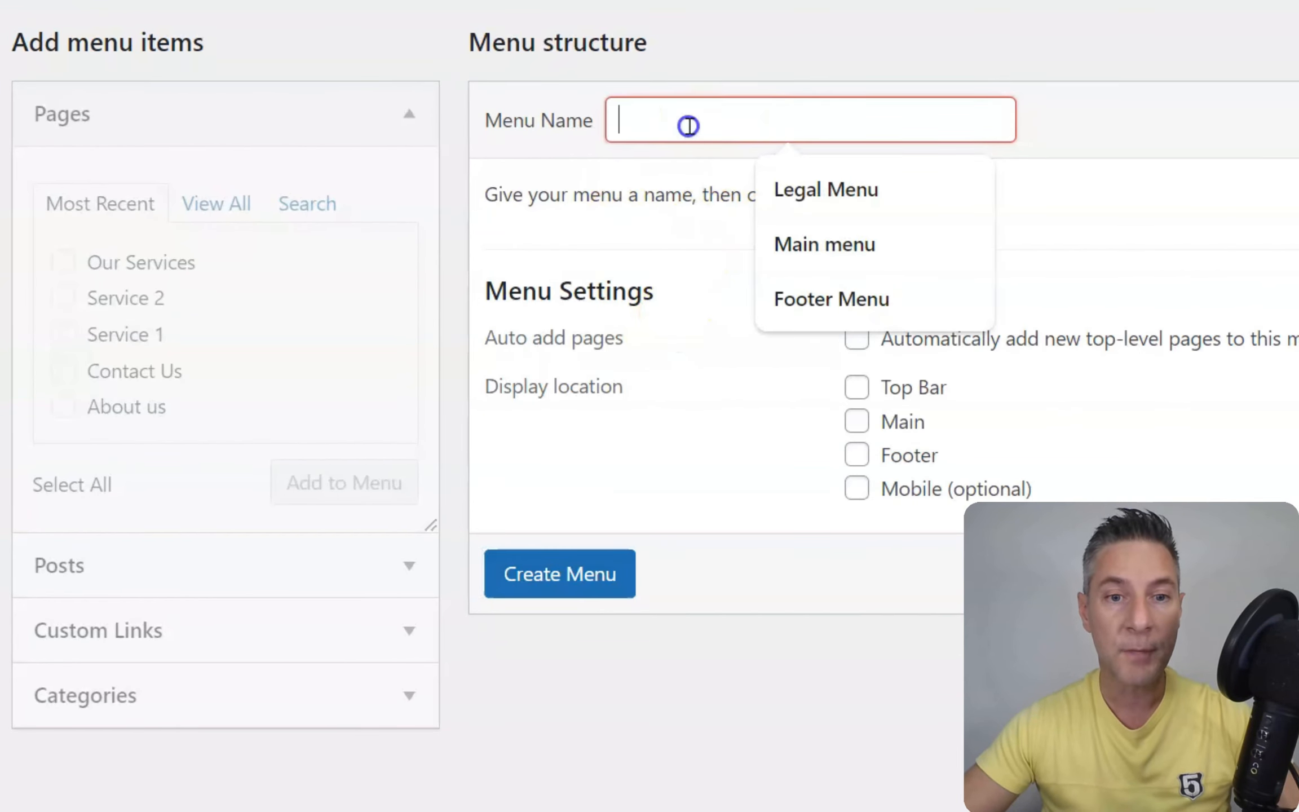
text(Mai)
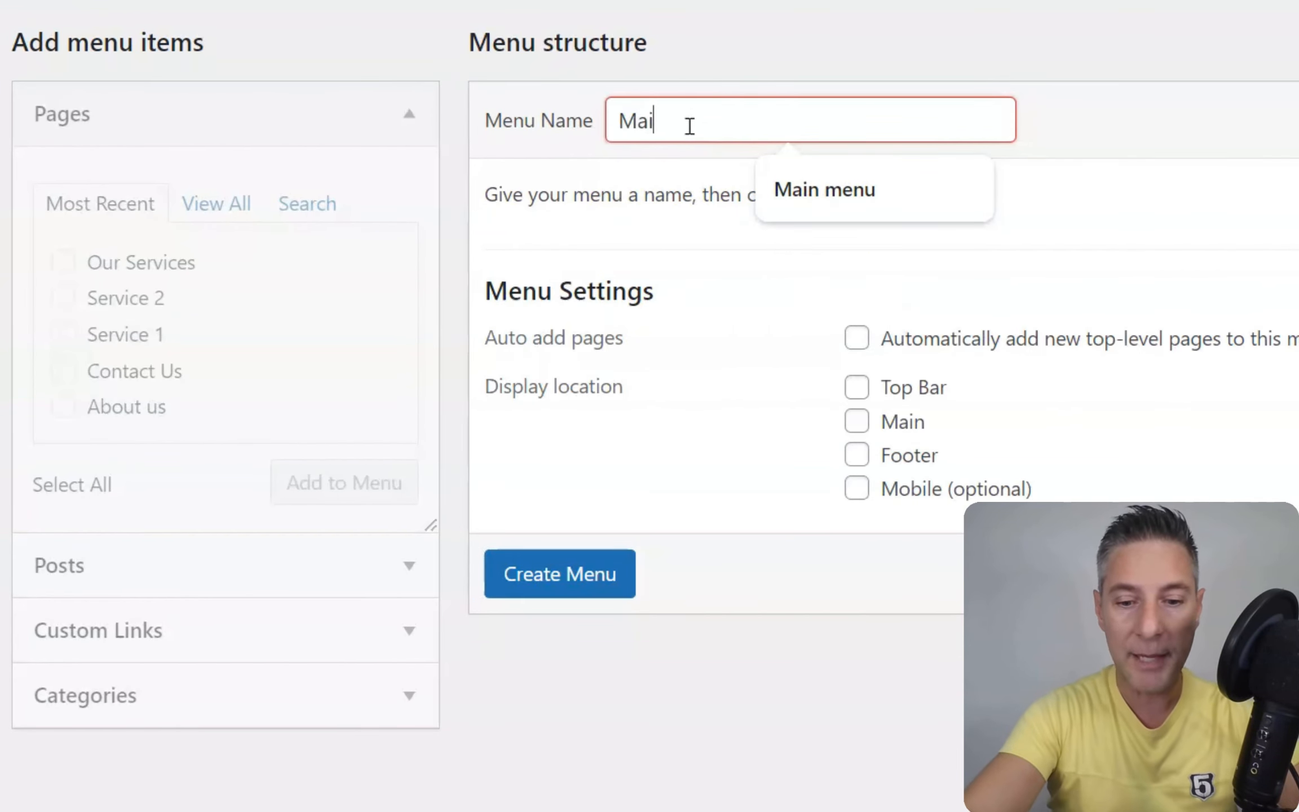
text(n M)
click(789, 194)
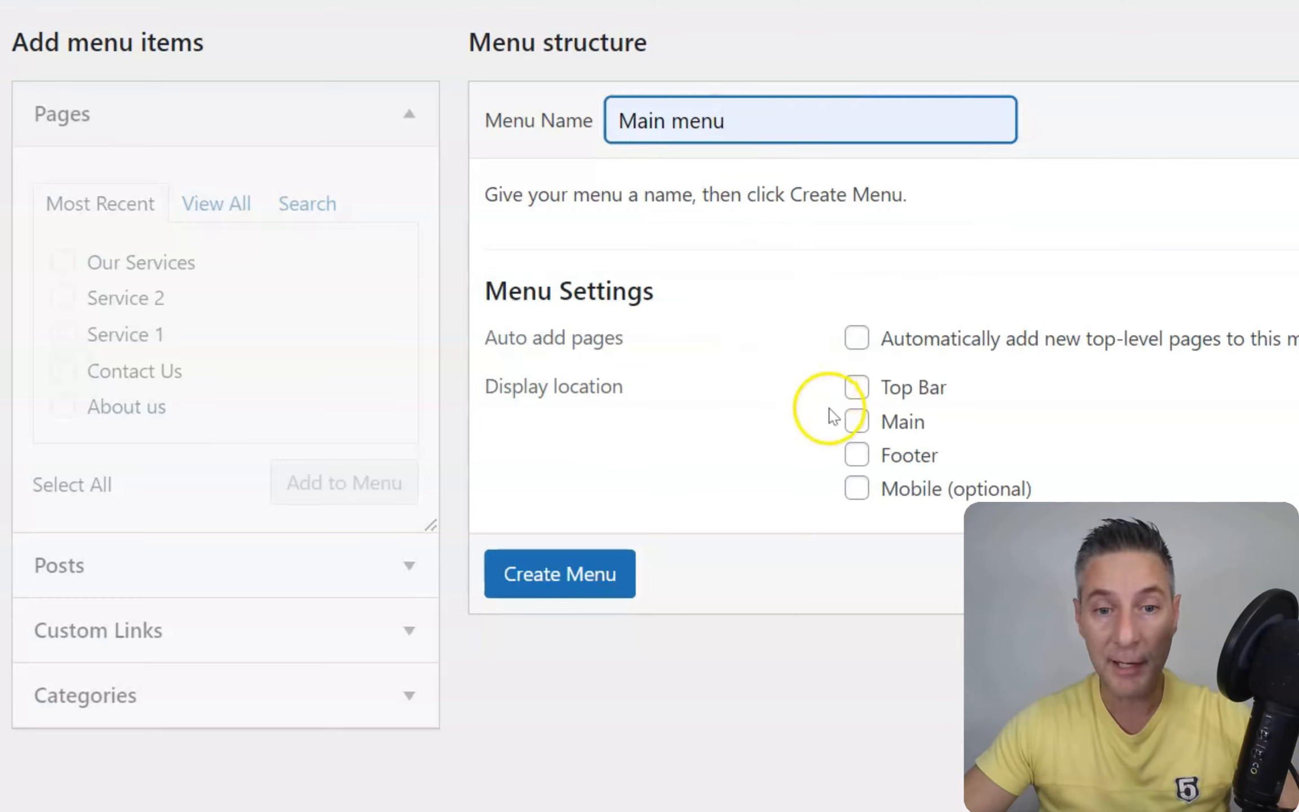
click(856, 422)
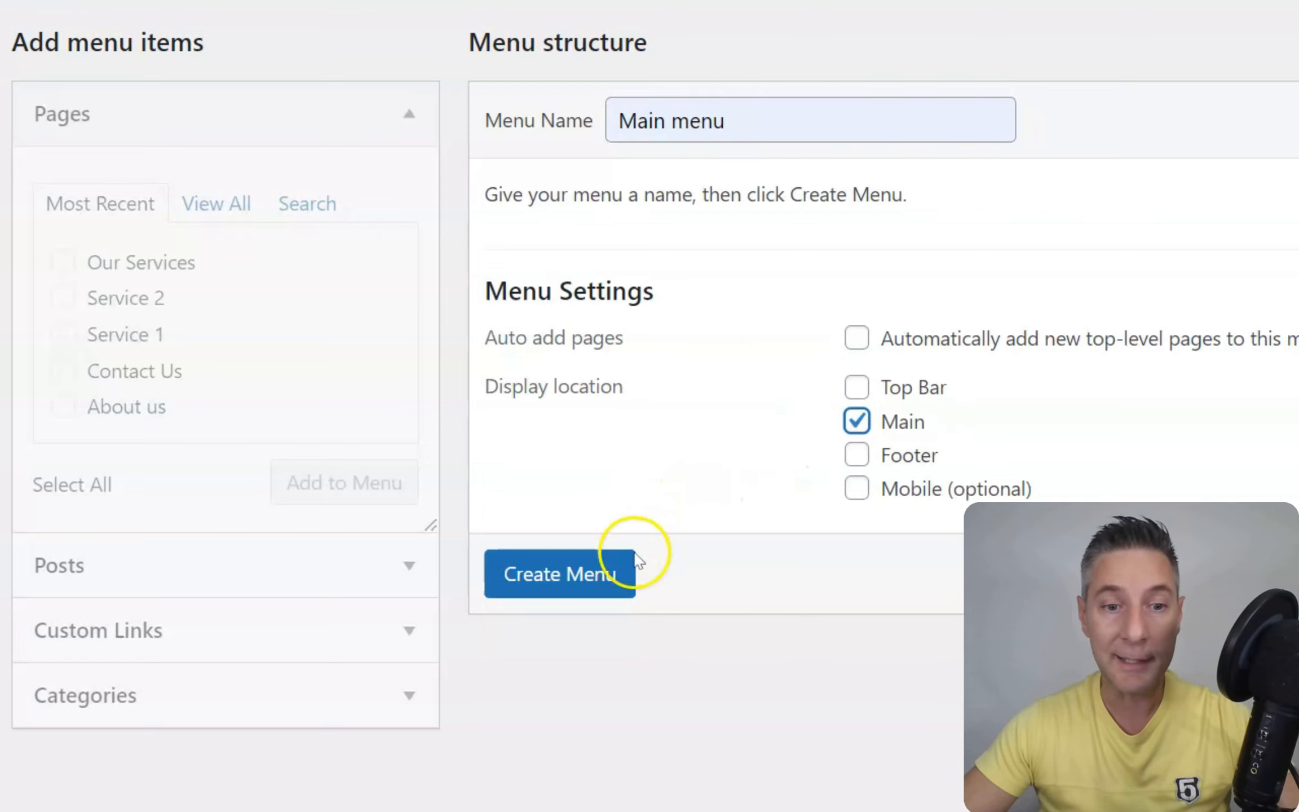
click(598, 575)
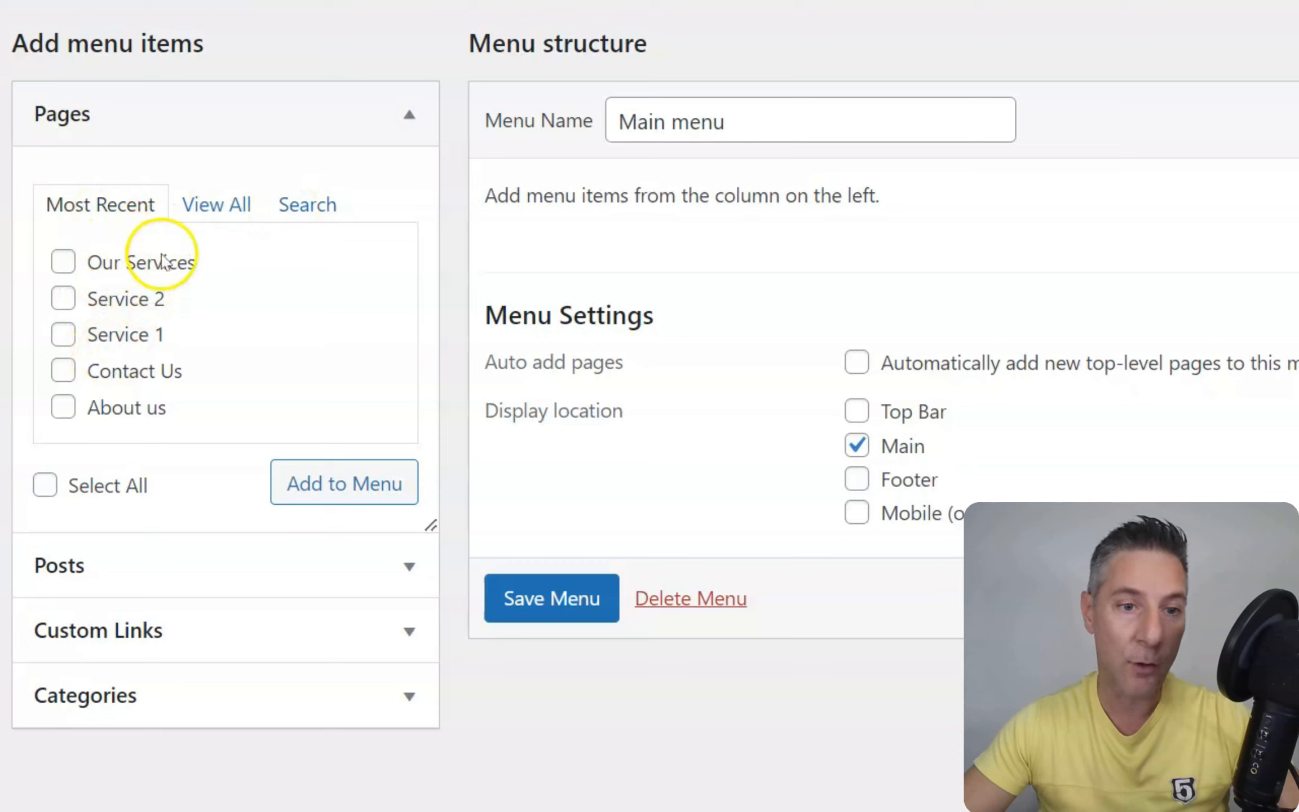
Step: Add all of the site's pages, including the Homepage, to the Main menu
click(200, 206)
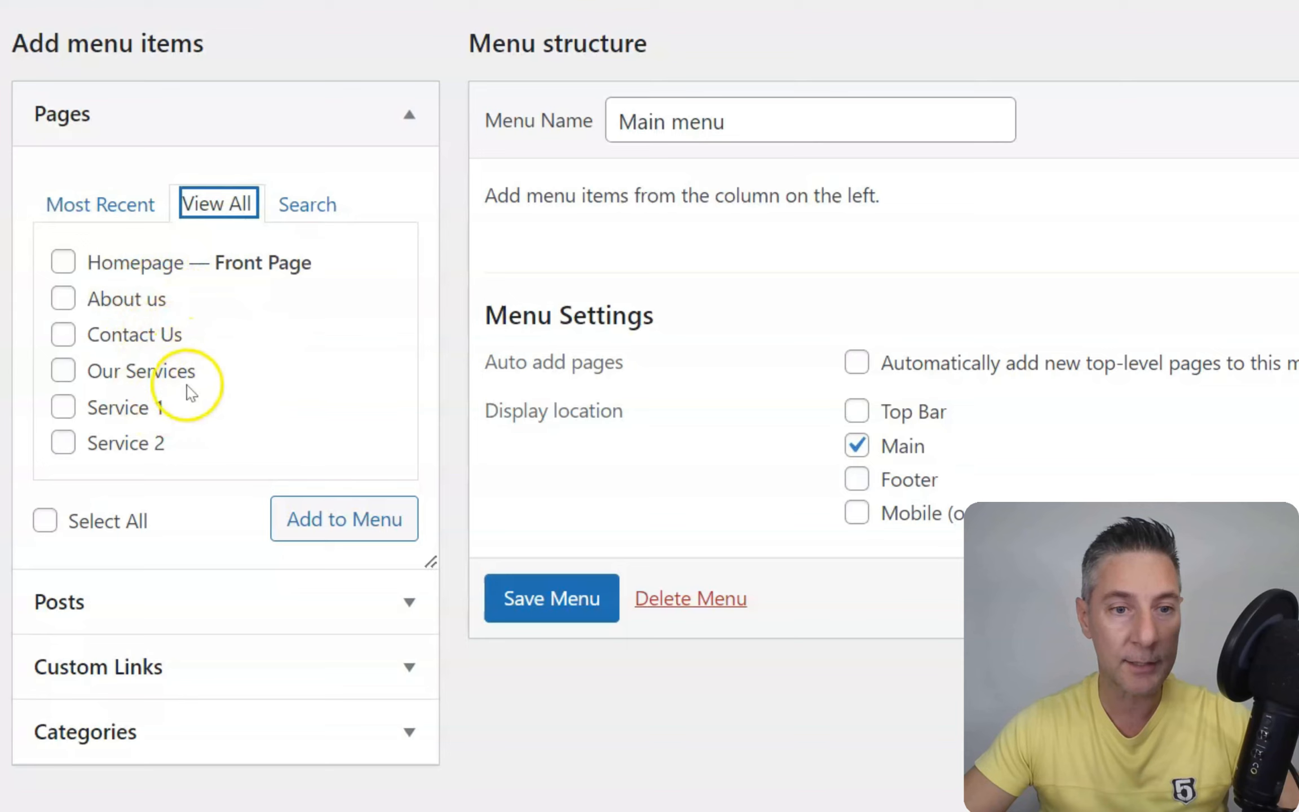
key(Tab)
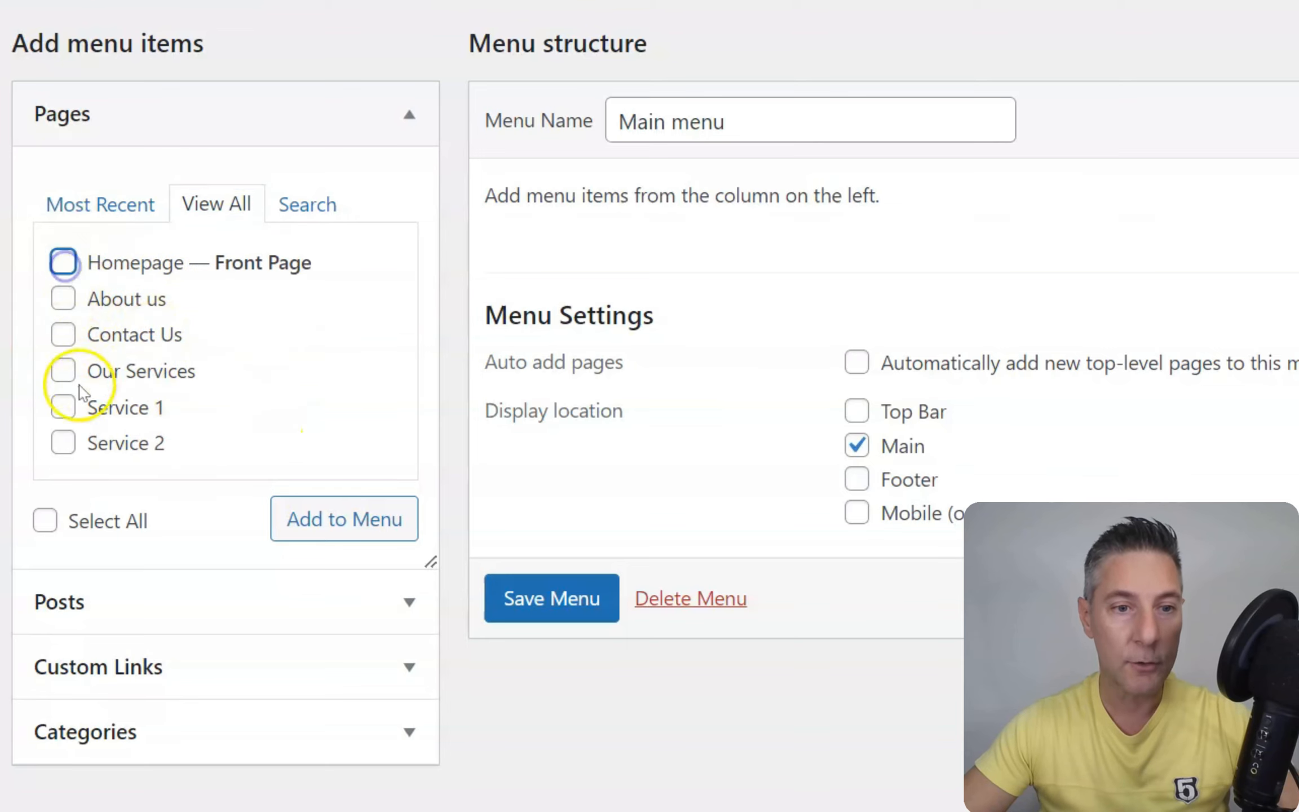
click(45, 520)
click(348, 523)
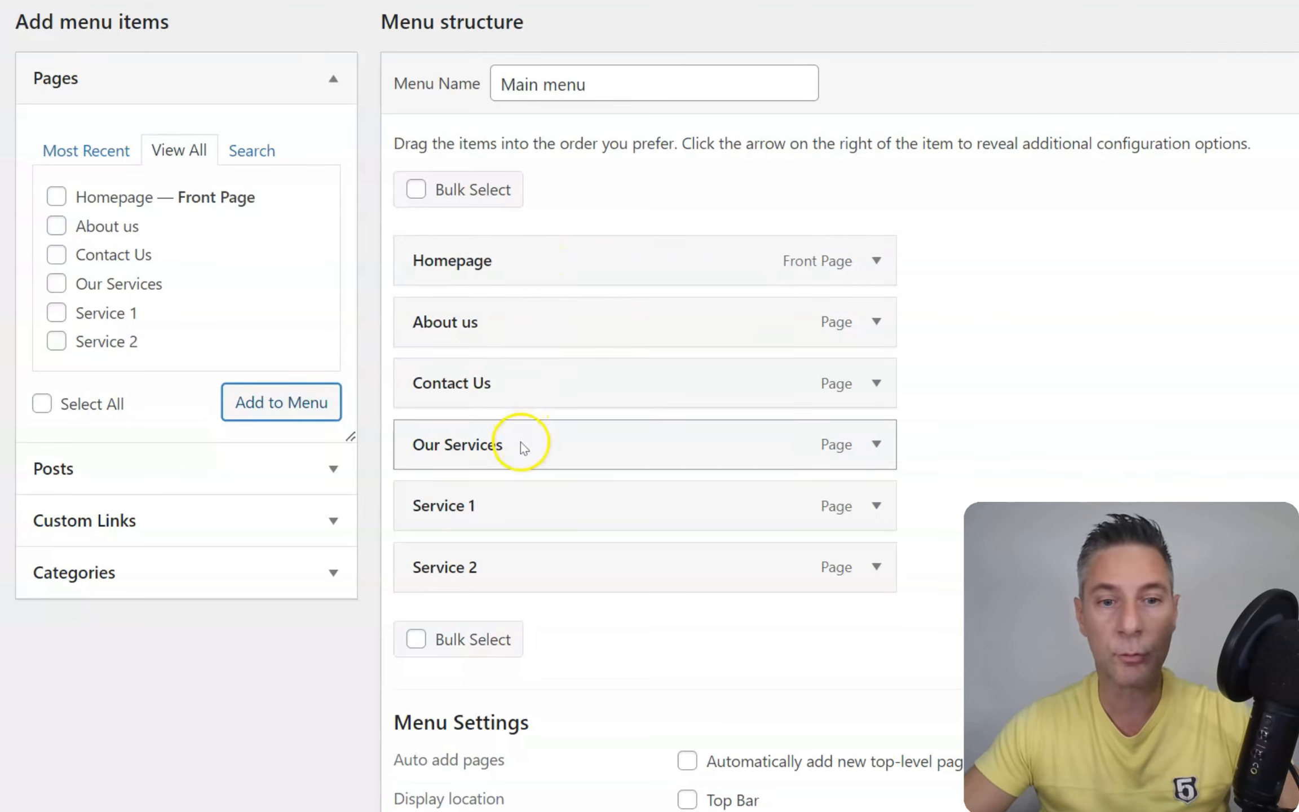
Step: Move Our Services directly below Homepage in the menu structure and nest Service 1 and Service 2 under it as sub items
drag(520, 441, 526, 323)
drag(536, 505, 577, 374)
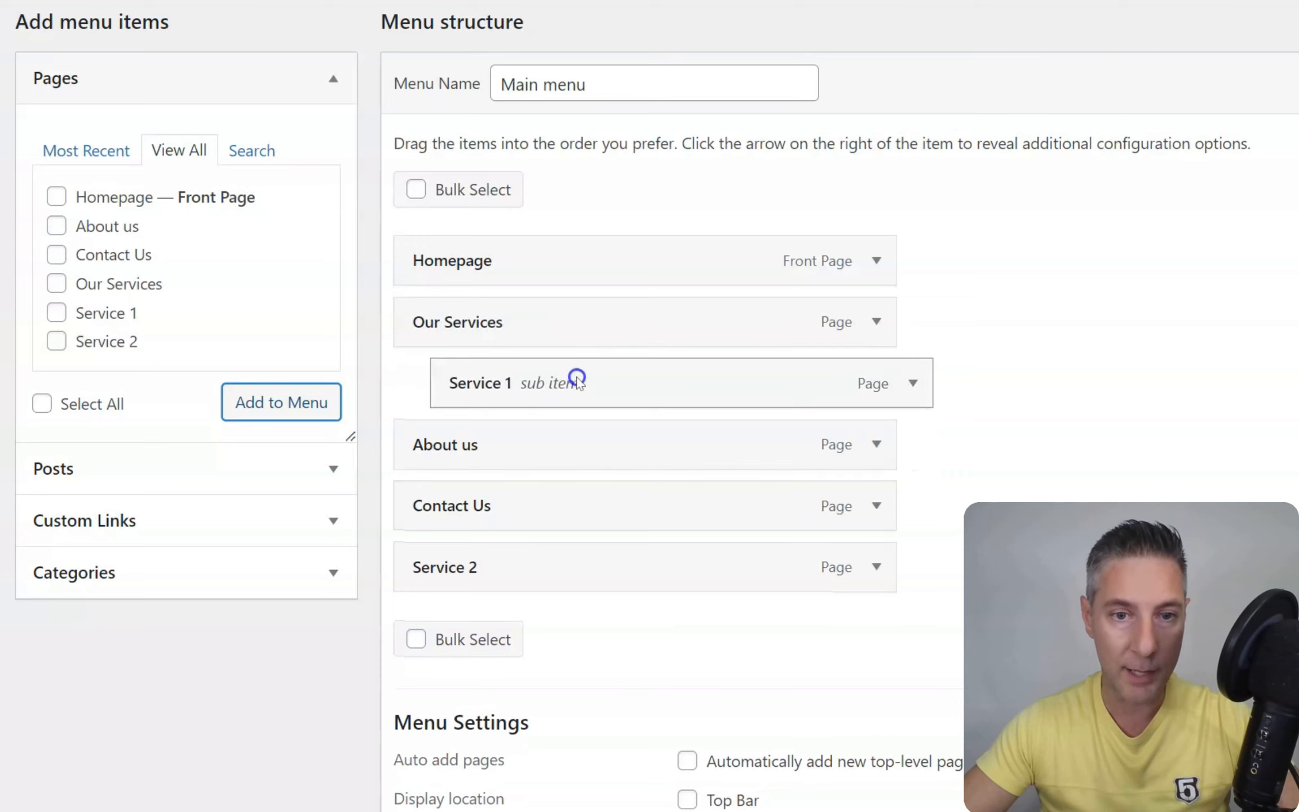
drag(522, 548, 563, 445)
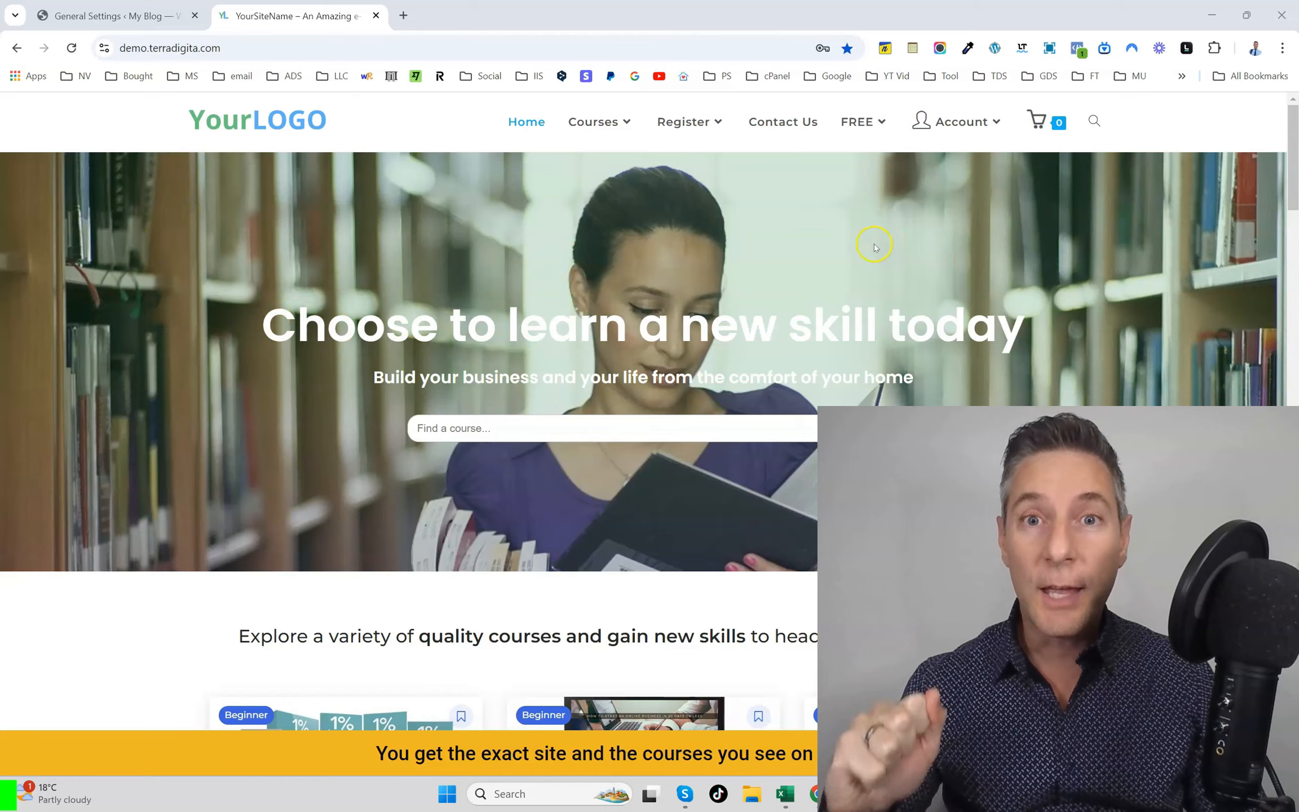
Step: Look through the homepages of the e-learning demo site and the digital store demo, examining their course and e-book listings
scroll(867, 253, down, 3)
scroll(867, 252, down, 15)
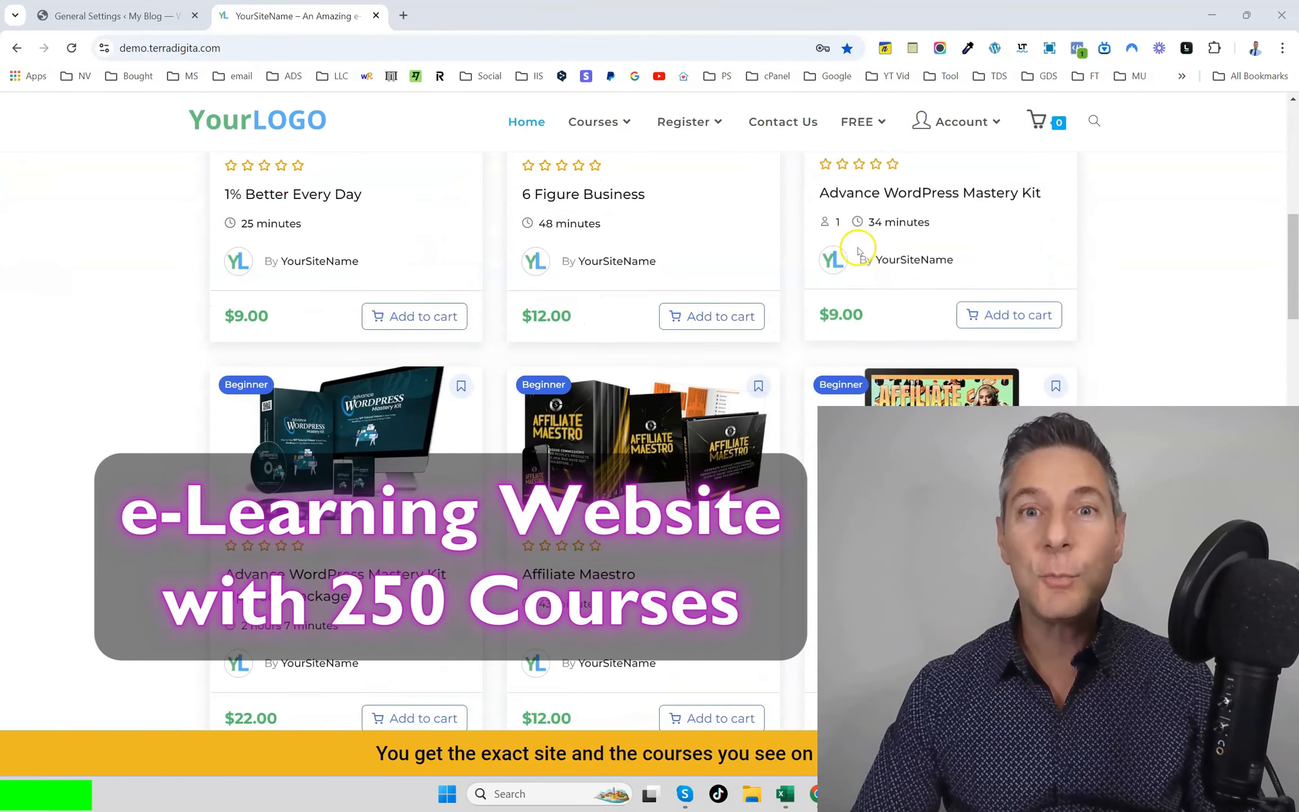
scroll(856, 252, down, 15)
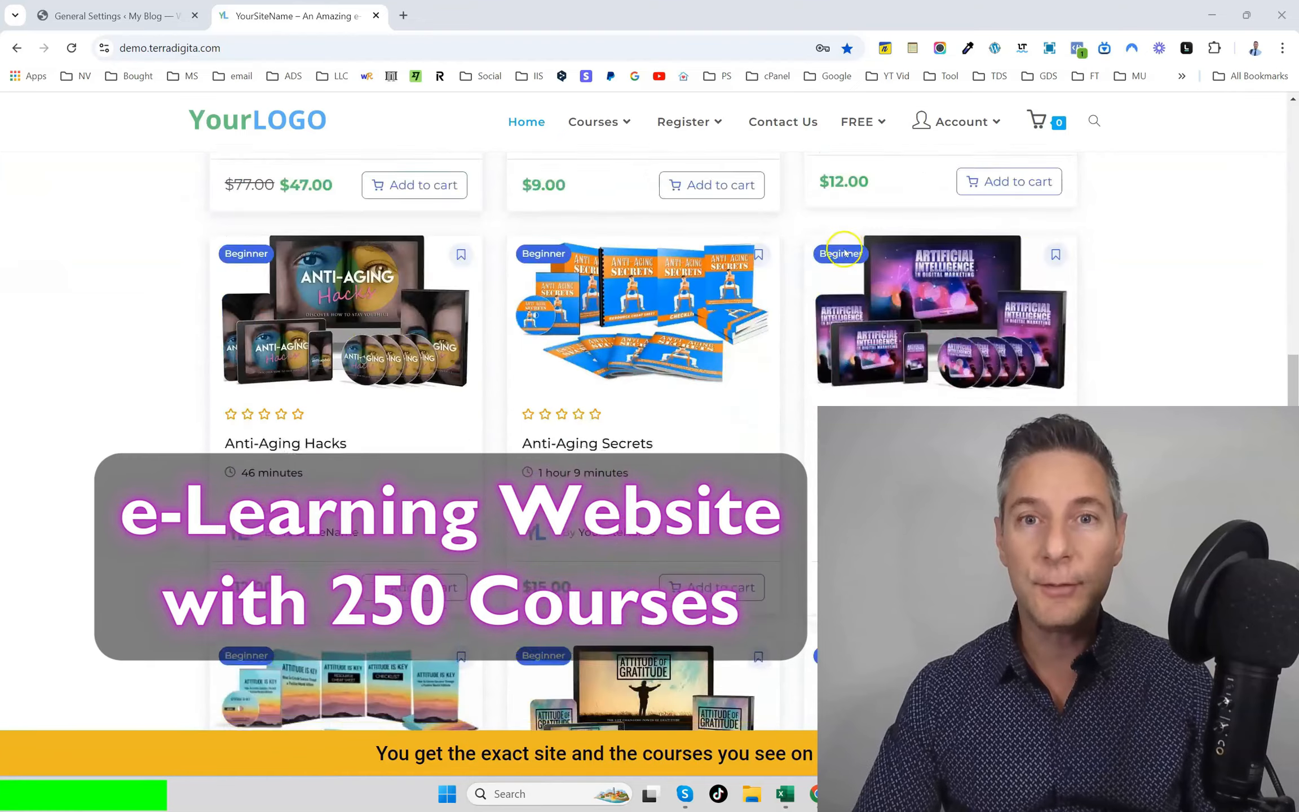
scroll(841, 255, down, 15)
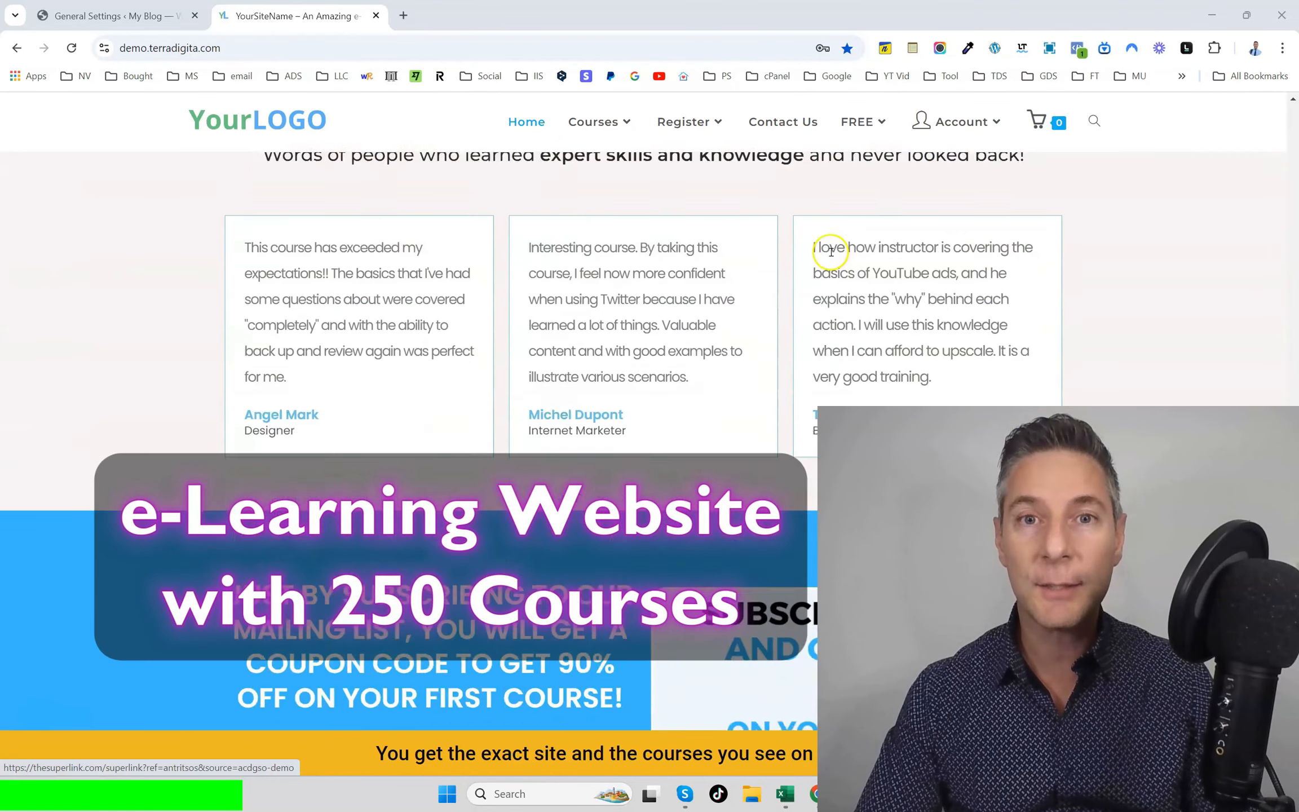
scroll(825, 261, down, 3)
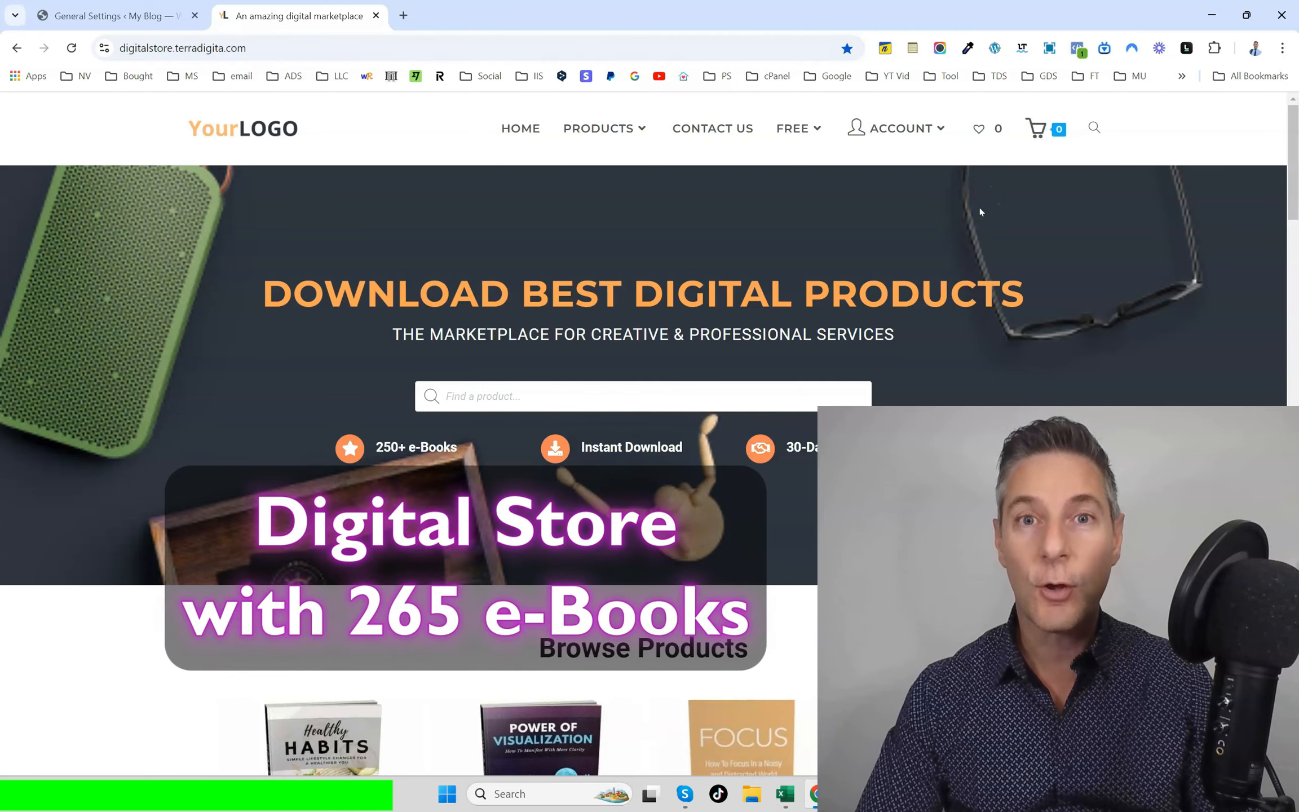
scroll(980, 212, down, 10)
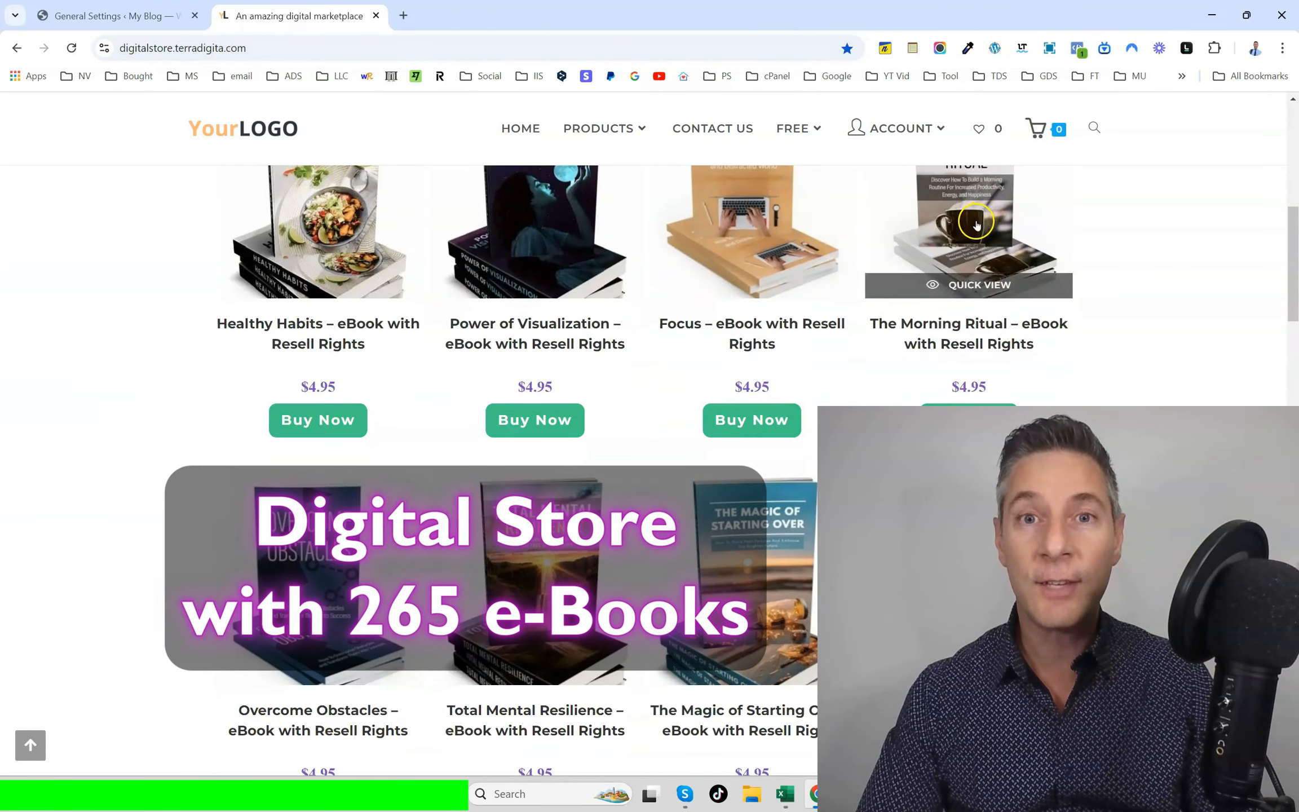
scroll(977, 225, down, 15)
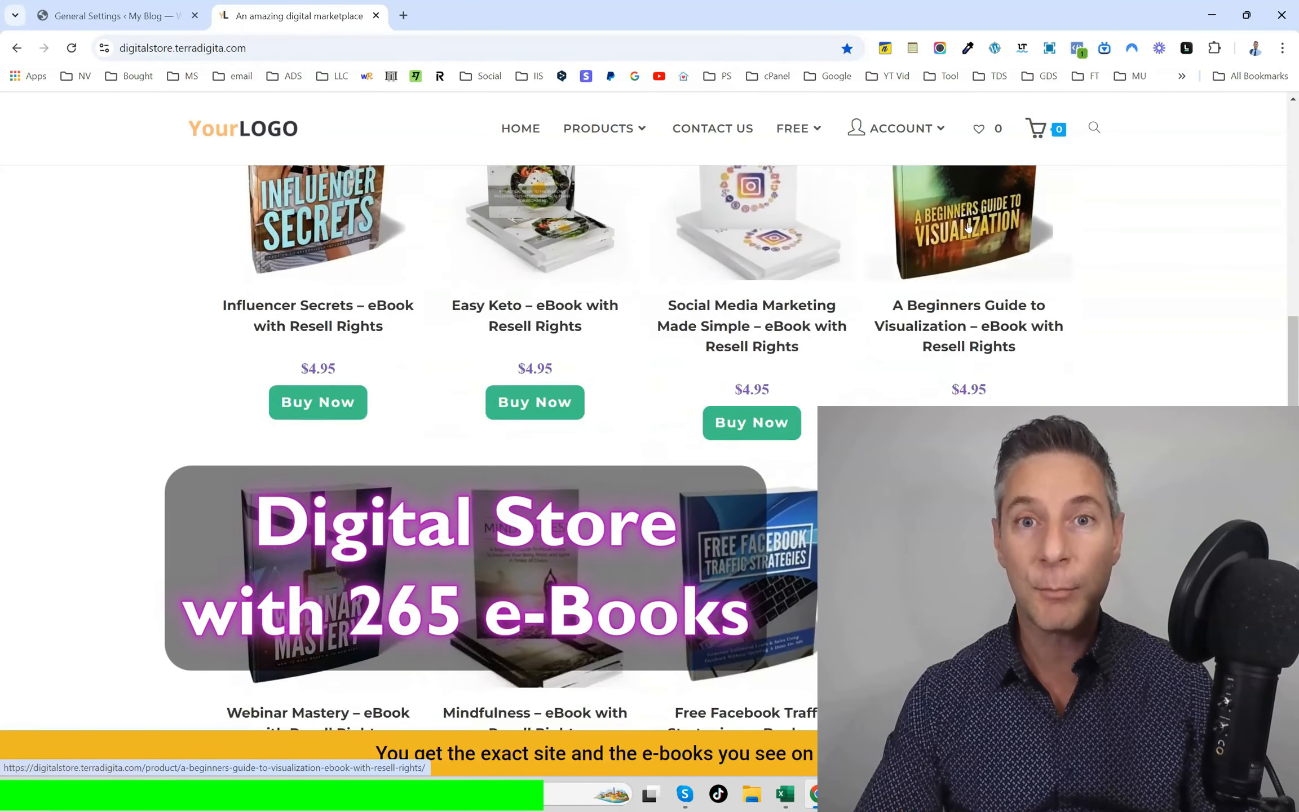
scroll(969, 228, down, 15)
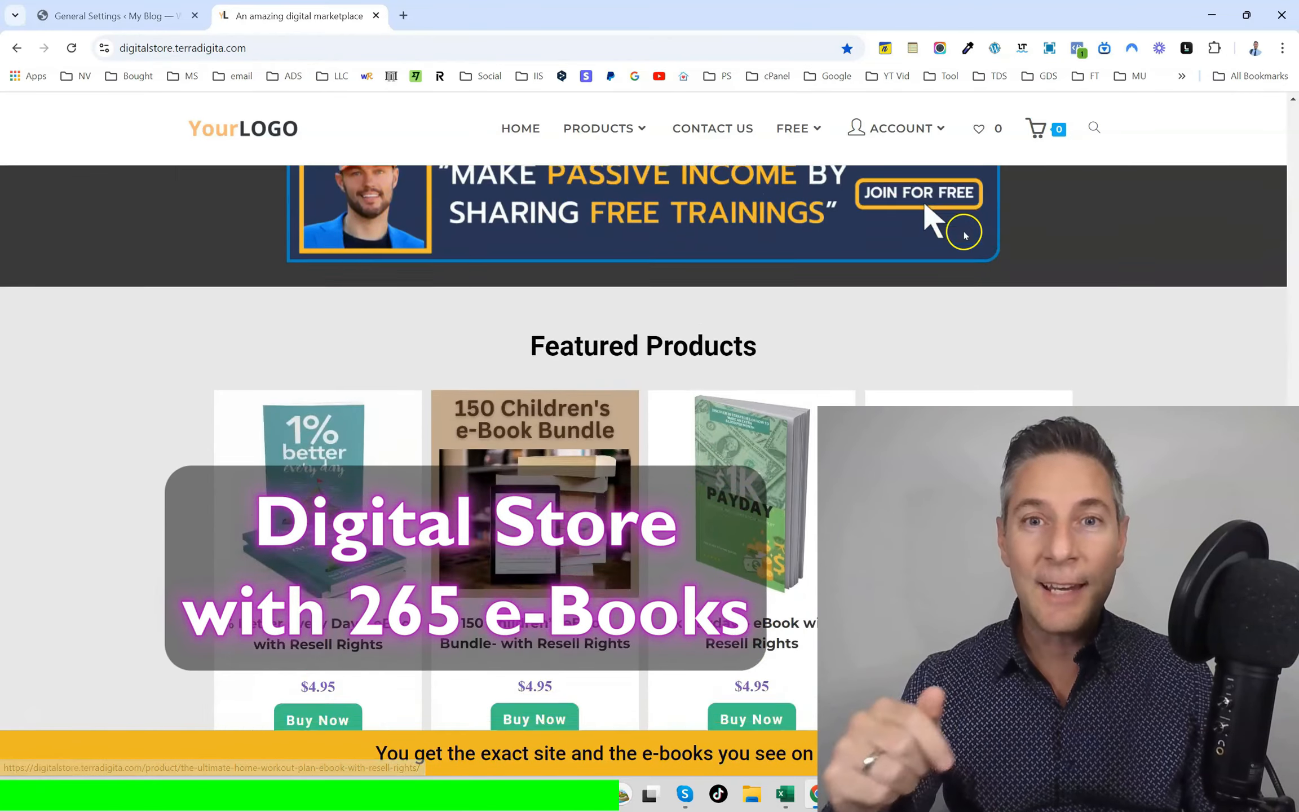
Step: Look further down the digital store demo's homepage, through its featured products and mailing list offer
scroll(965, 236, down, 15)
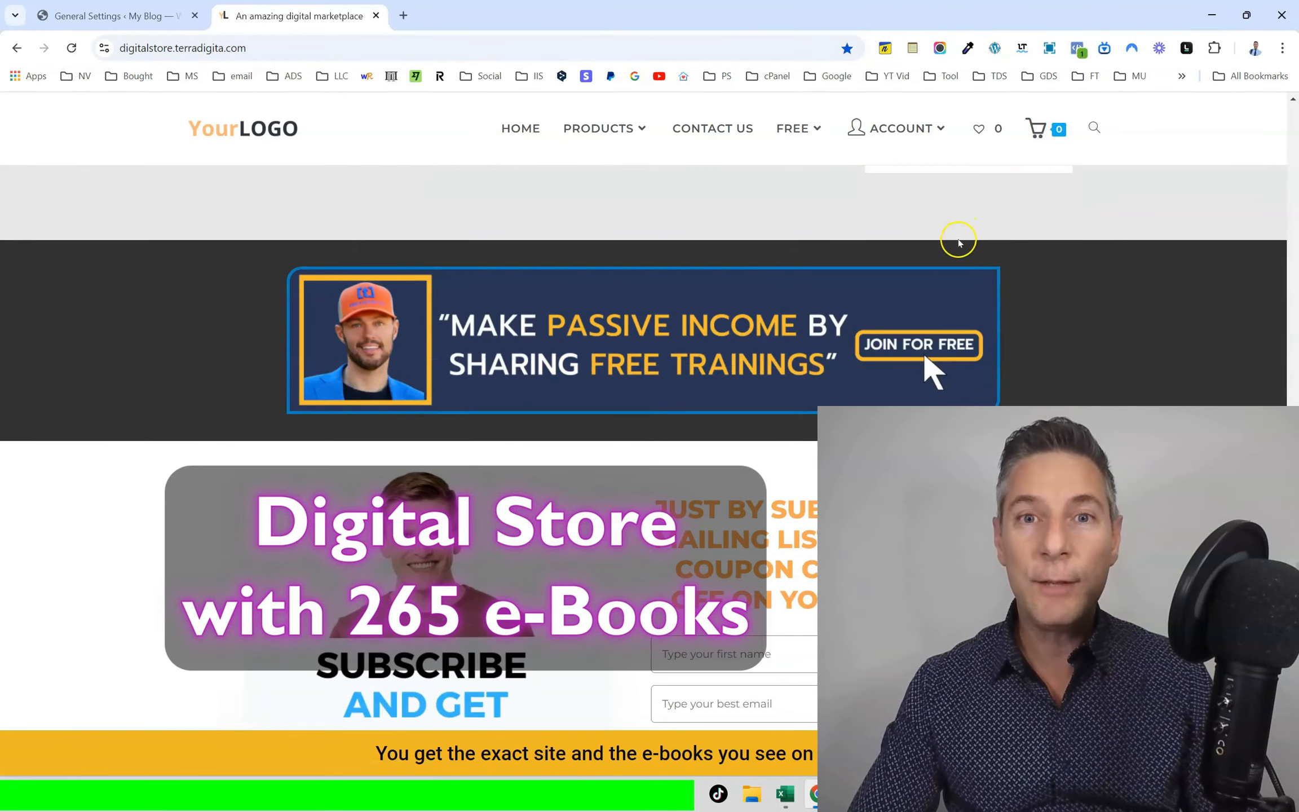
scroll(960, 242, down, 8)
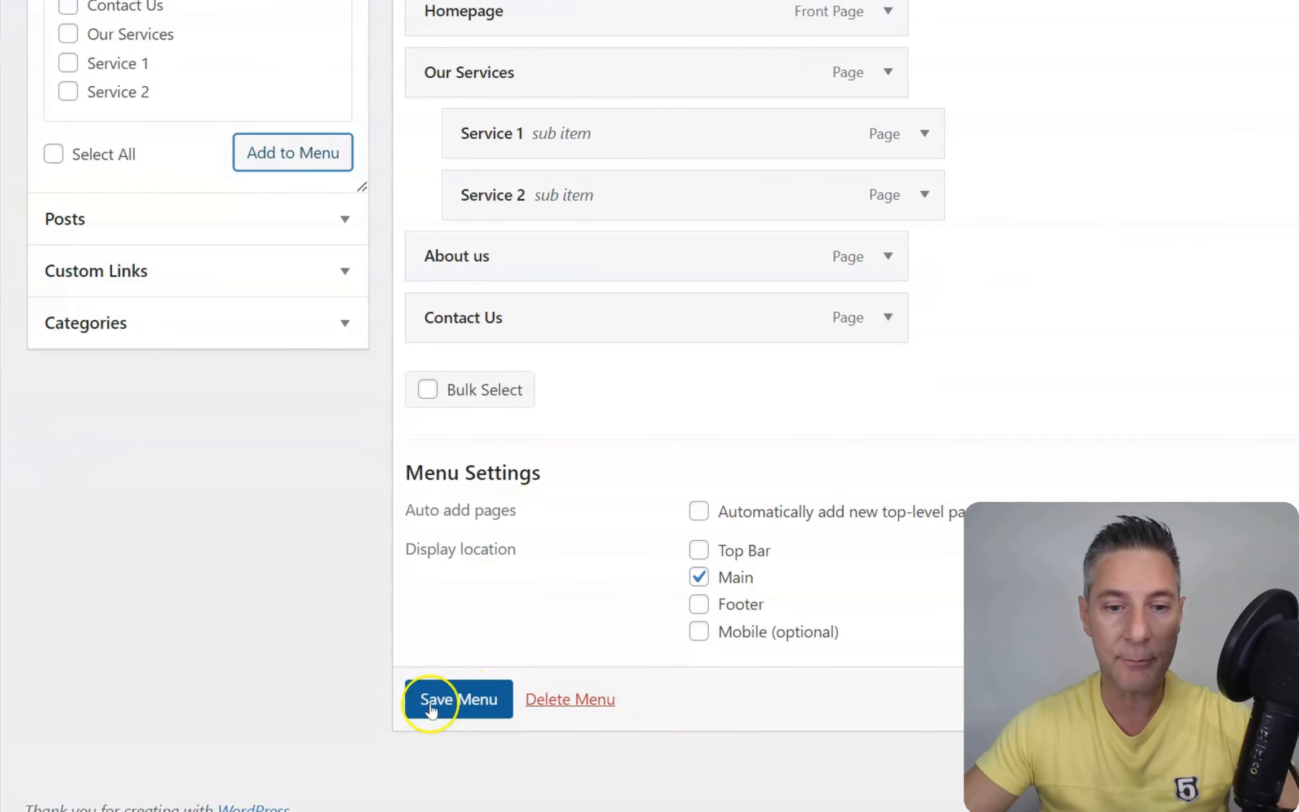
Step: Save the Main menu and reload the live site's homepage
click(448, 702)
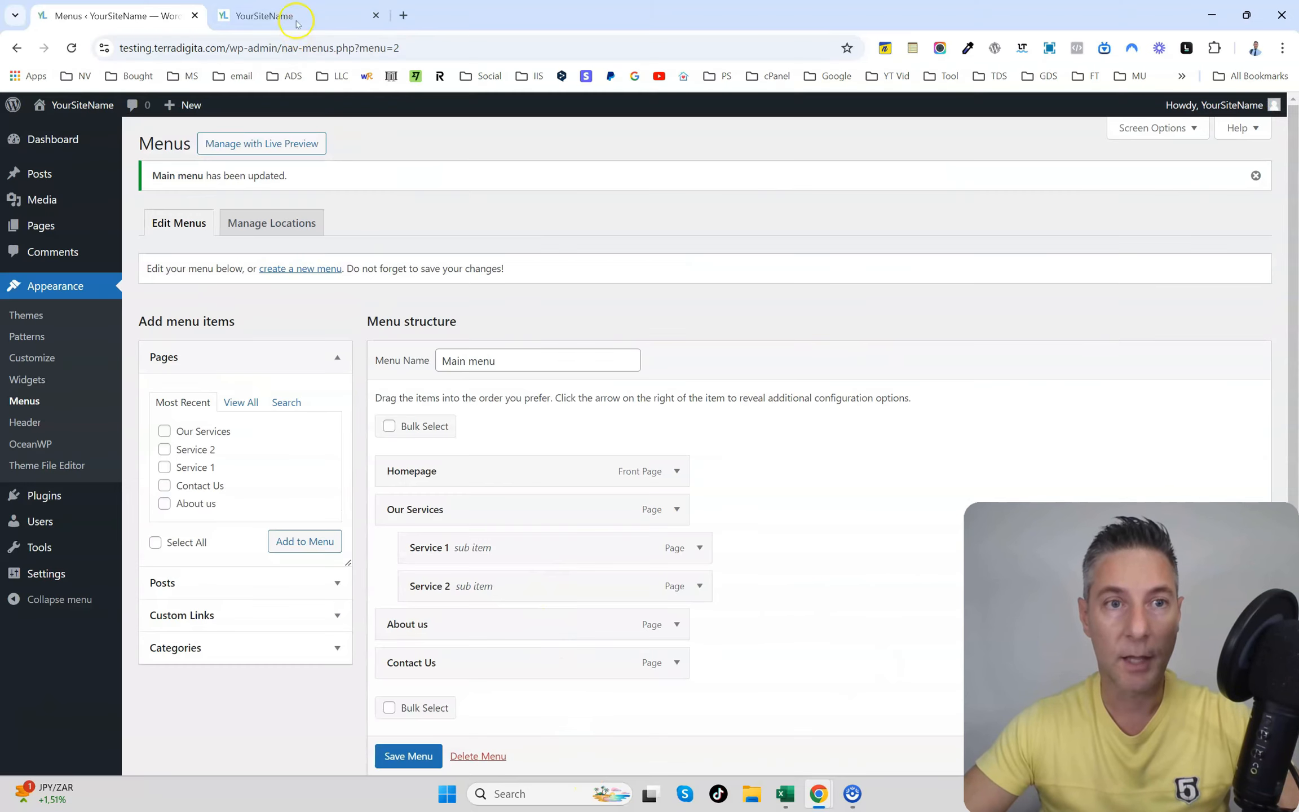
click(295, 14)
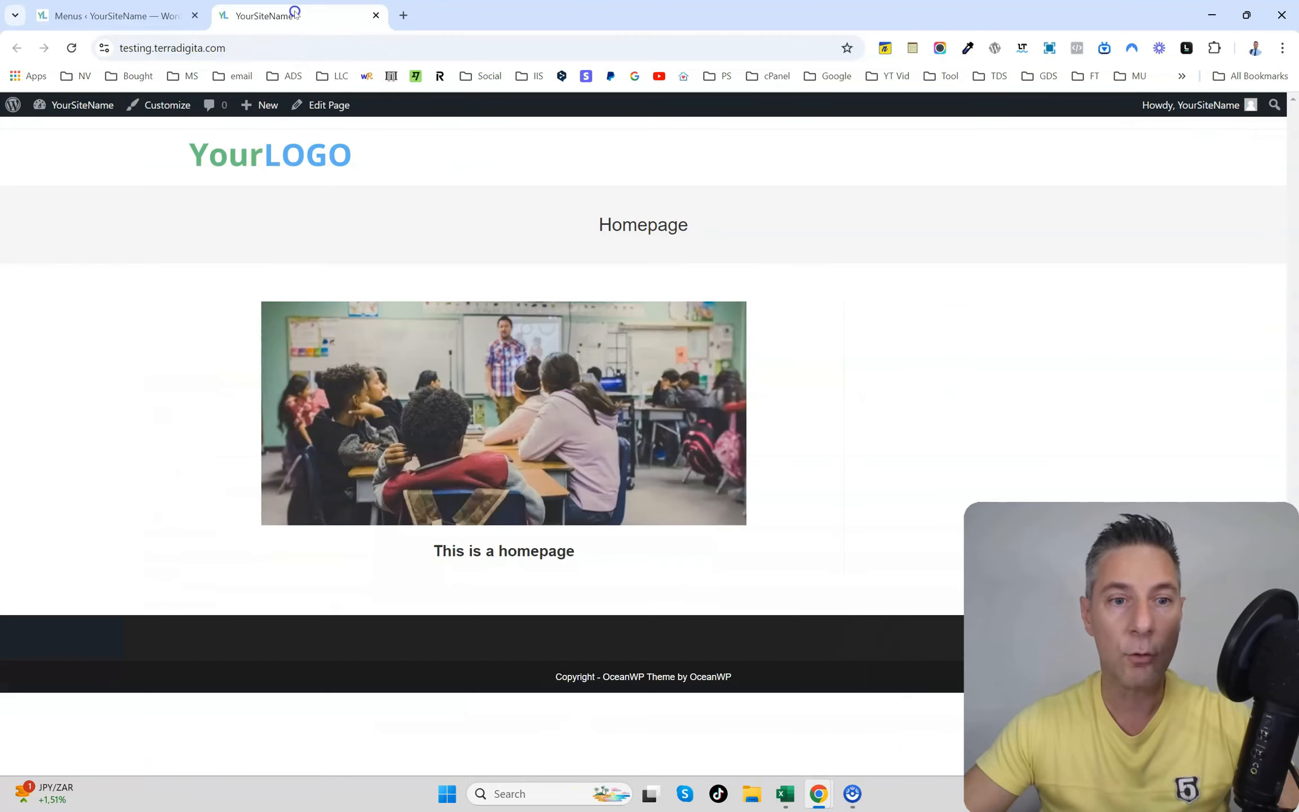
click(70, 48)
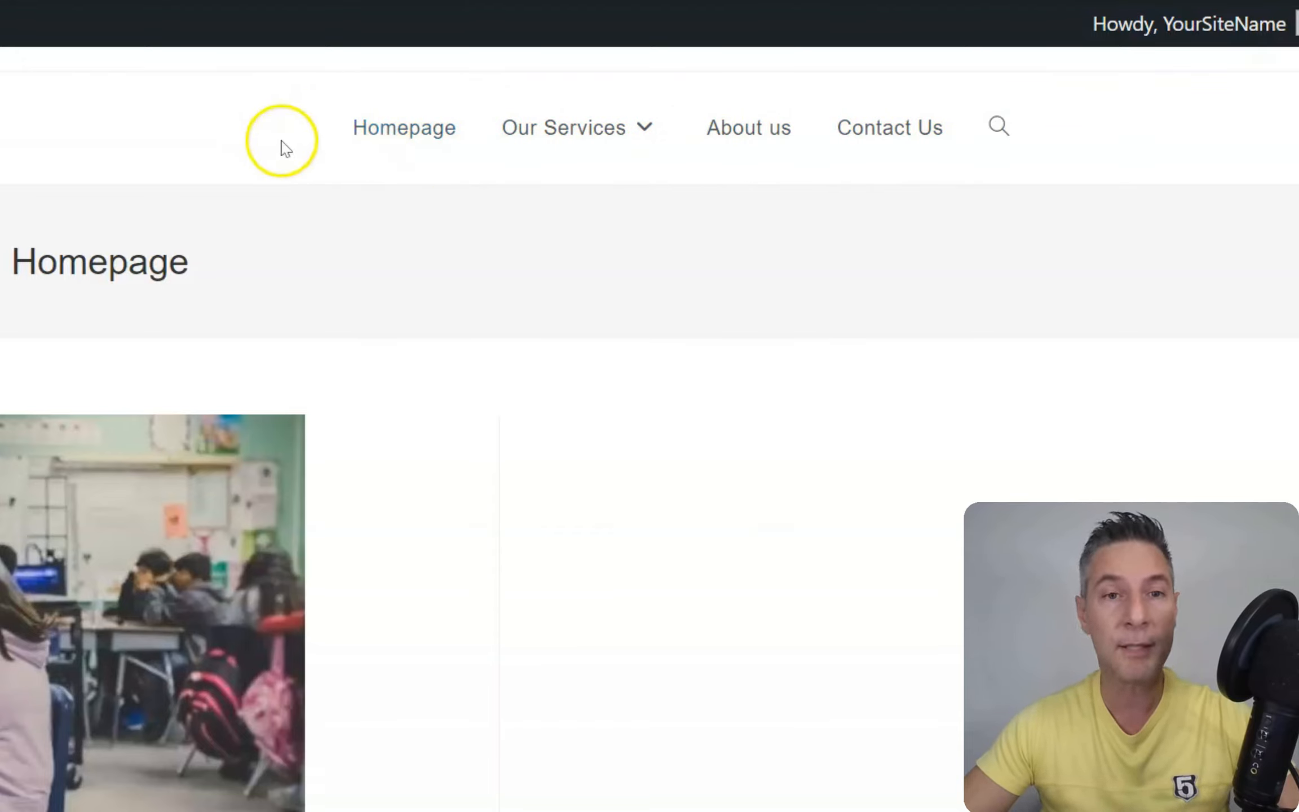
Step: Test the live site's menu by opening Service 1 from the Our Services dropdown, visiting About us and returning to the homepage
mouse_move(569, 128)
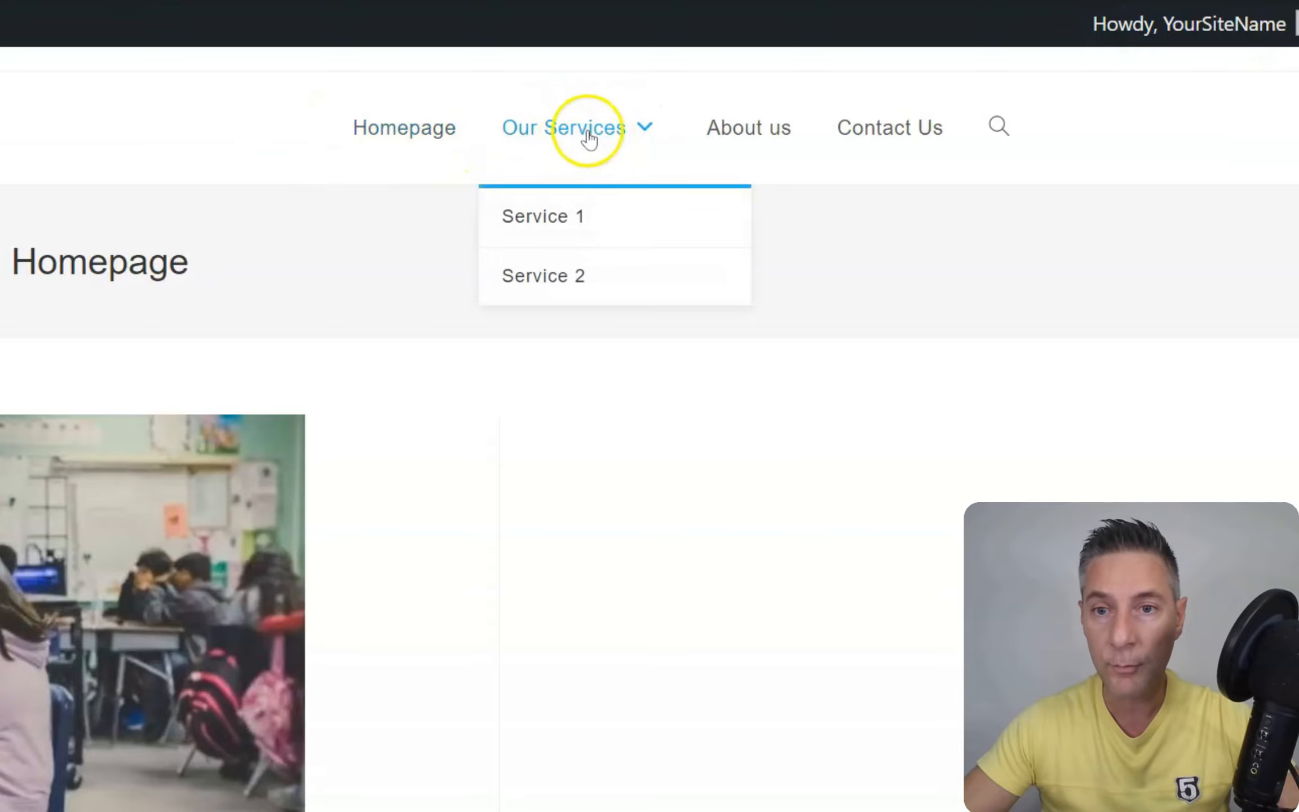
click(617, 222)
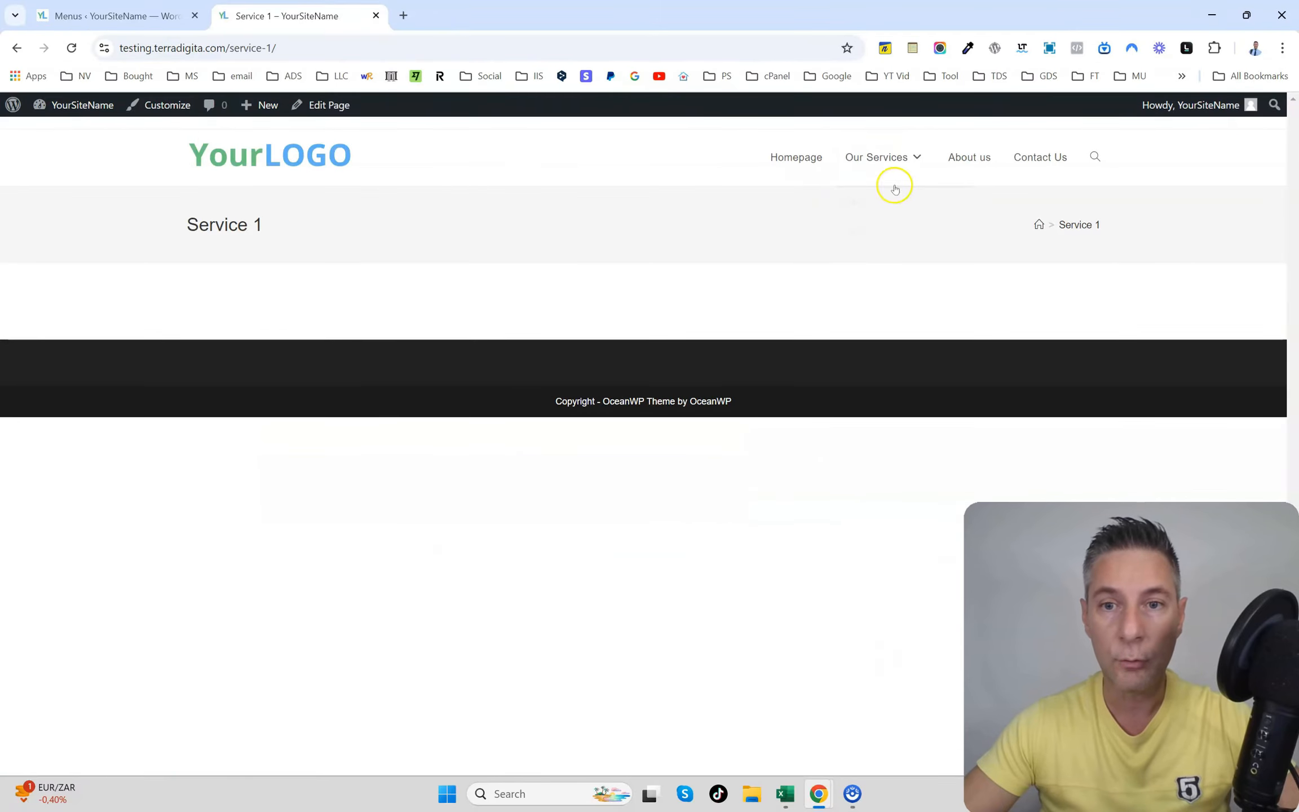
mouse_move(838, 191)
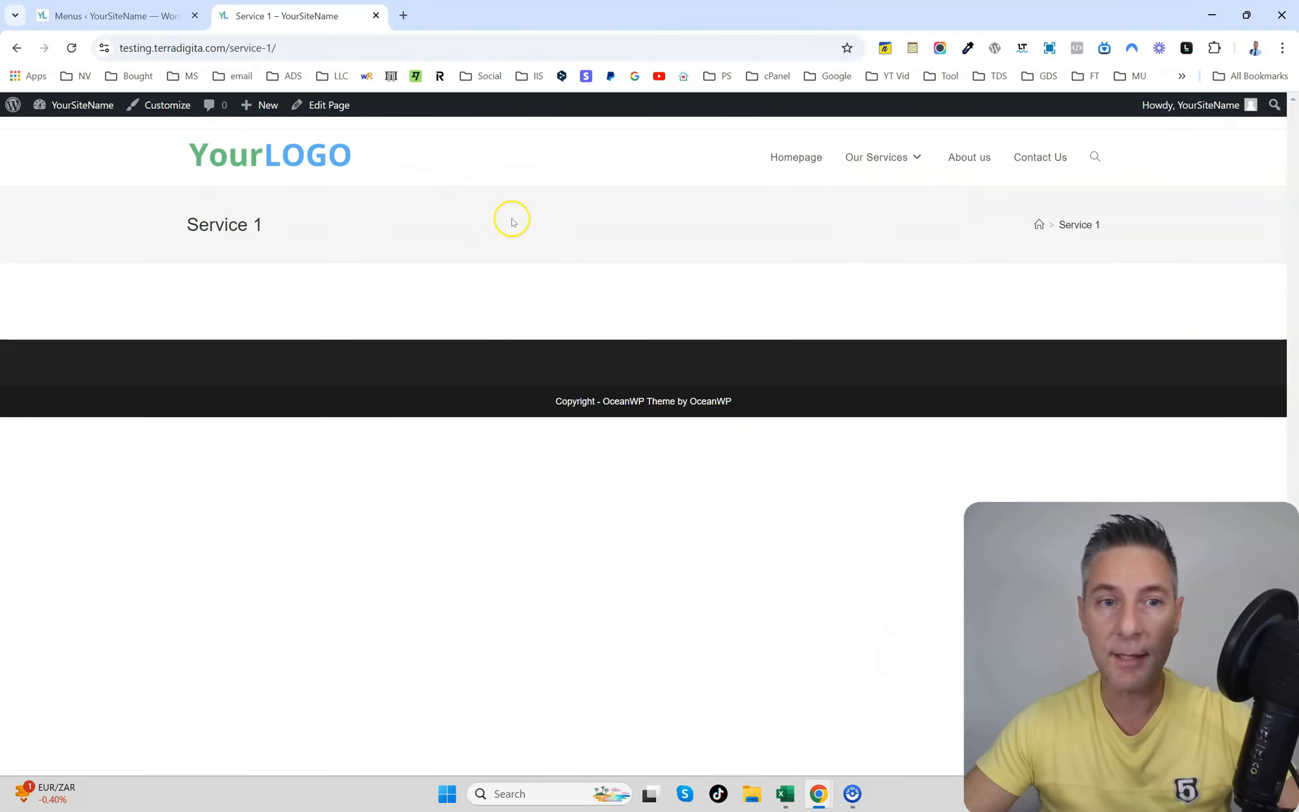
mouse_move(868, 168)
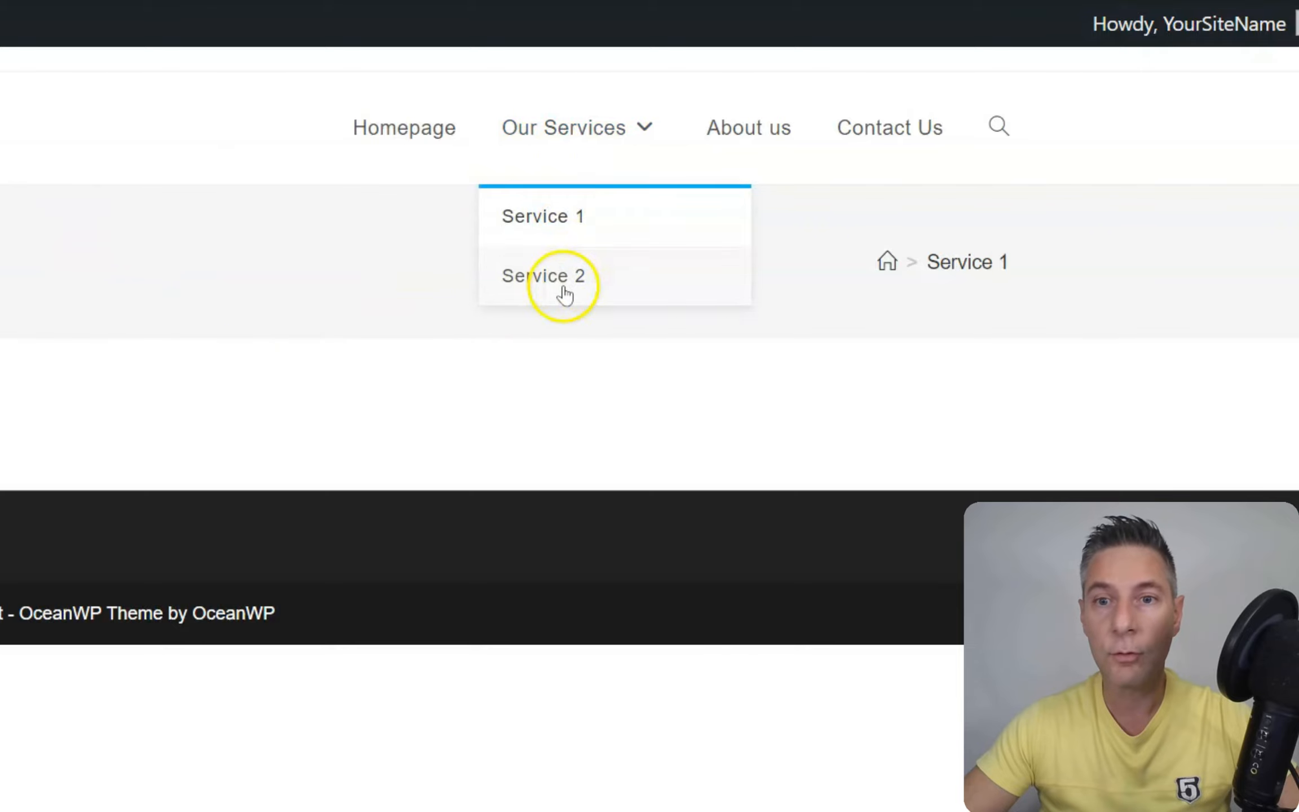
click(456, 154)
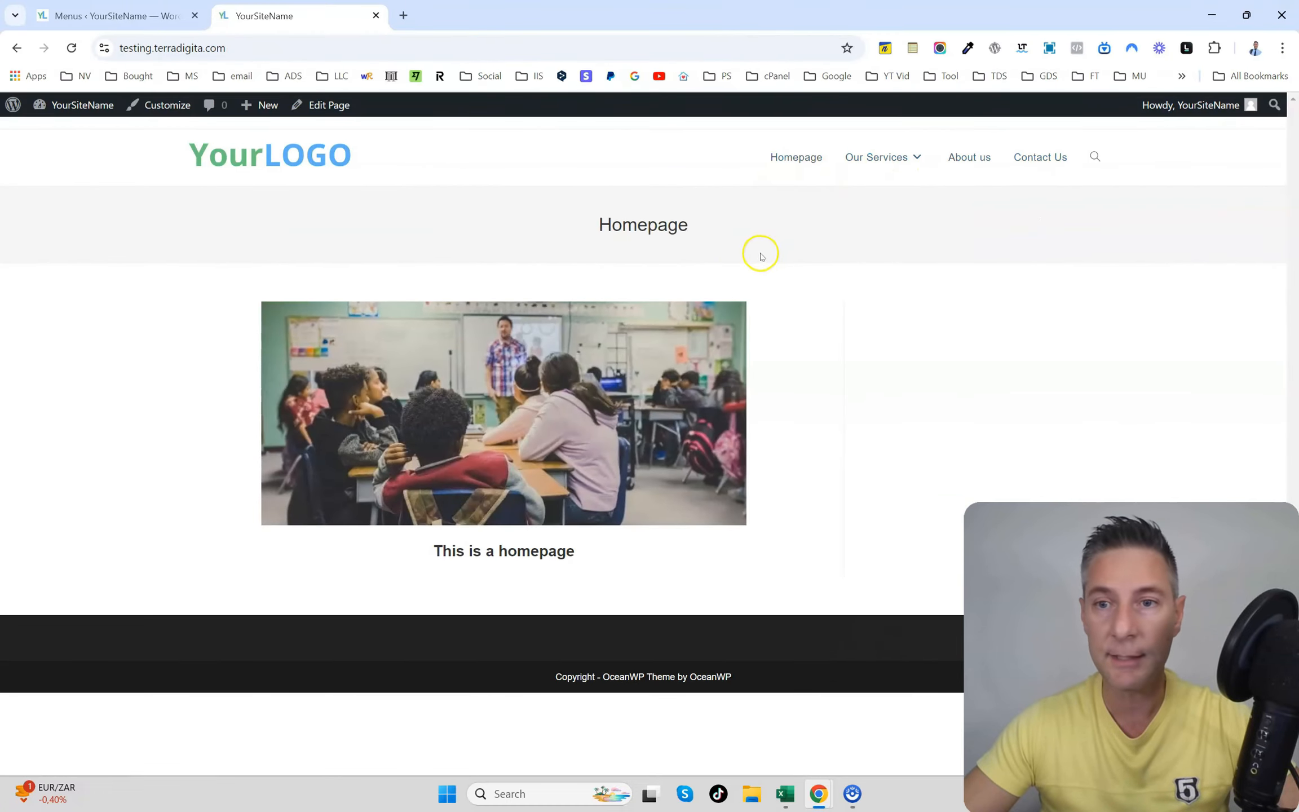
click(1043, 158)
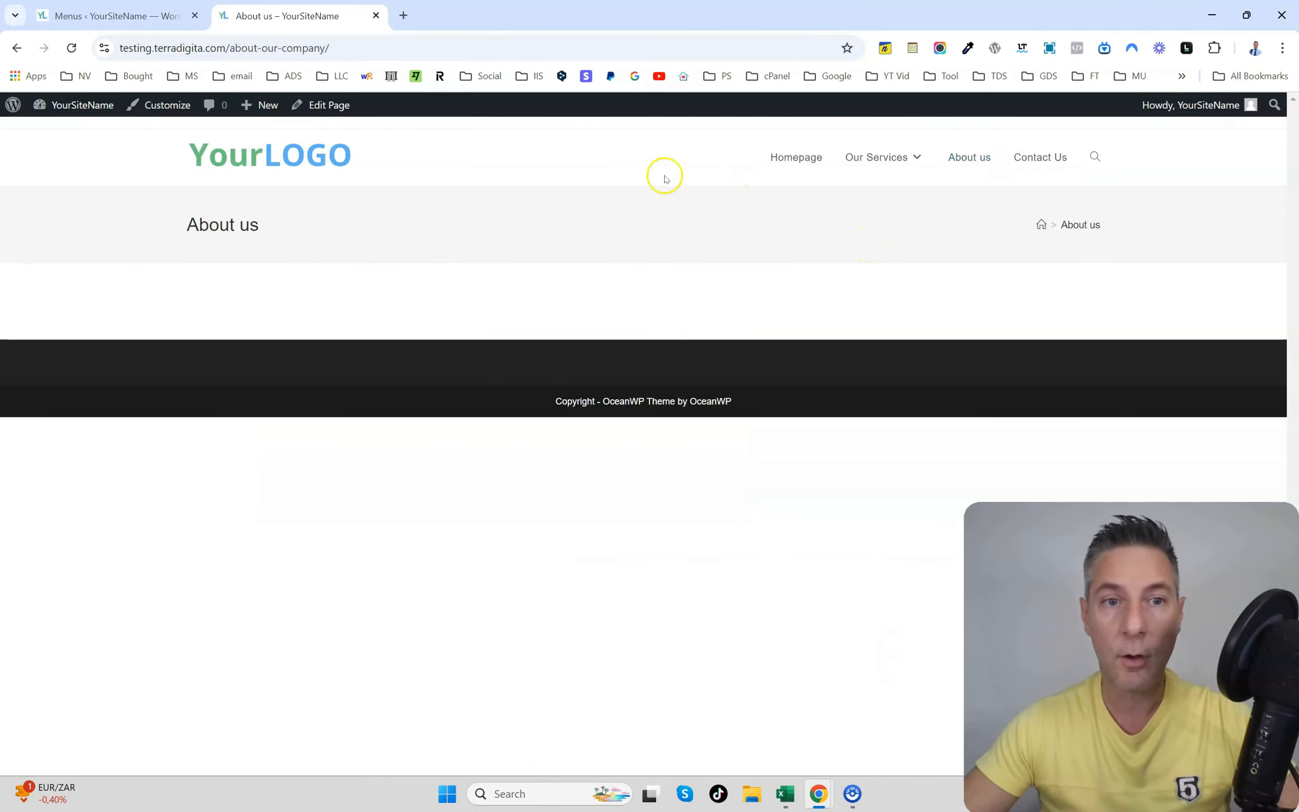
click(347, 158)
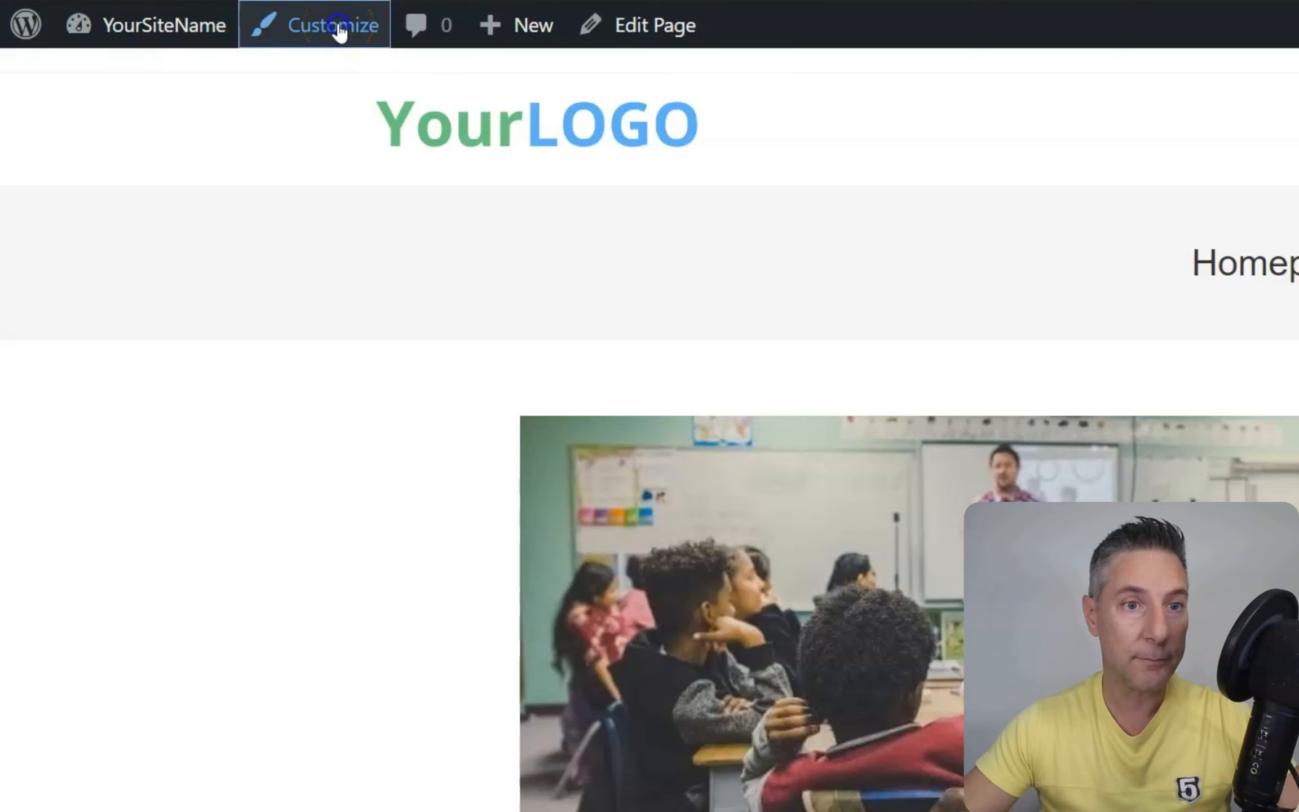
Step: In the site customizer's header menu settings, set the main link hover color to bright green
click(340, 31)
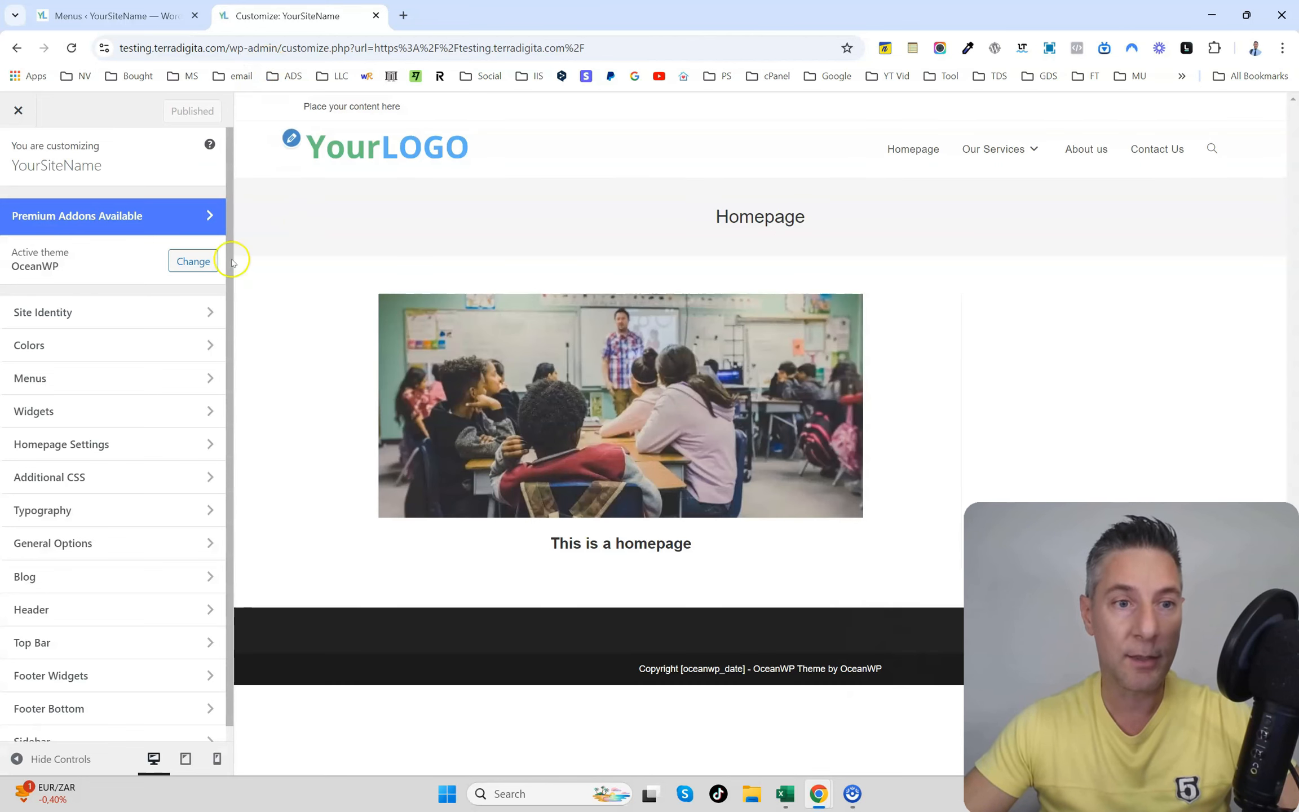
click(134, 17)
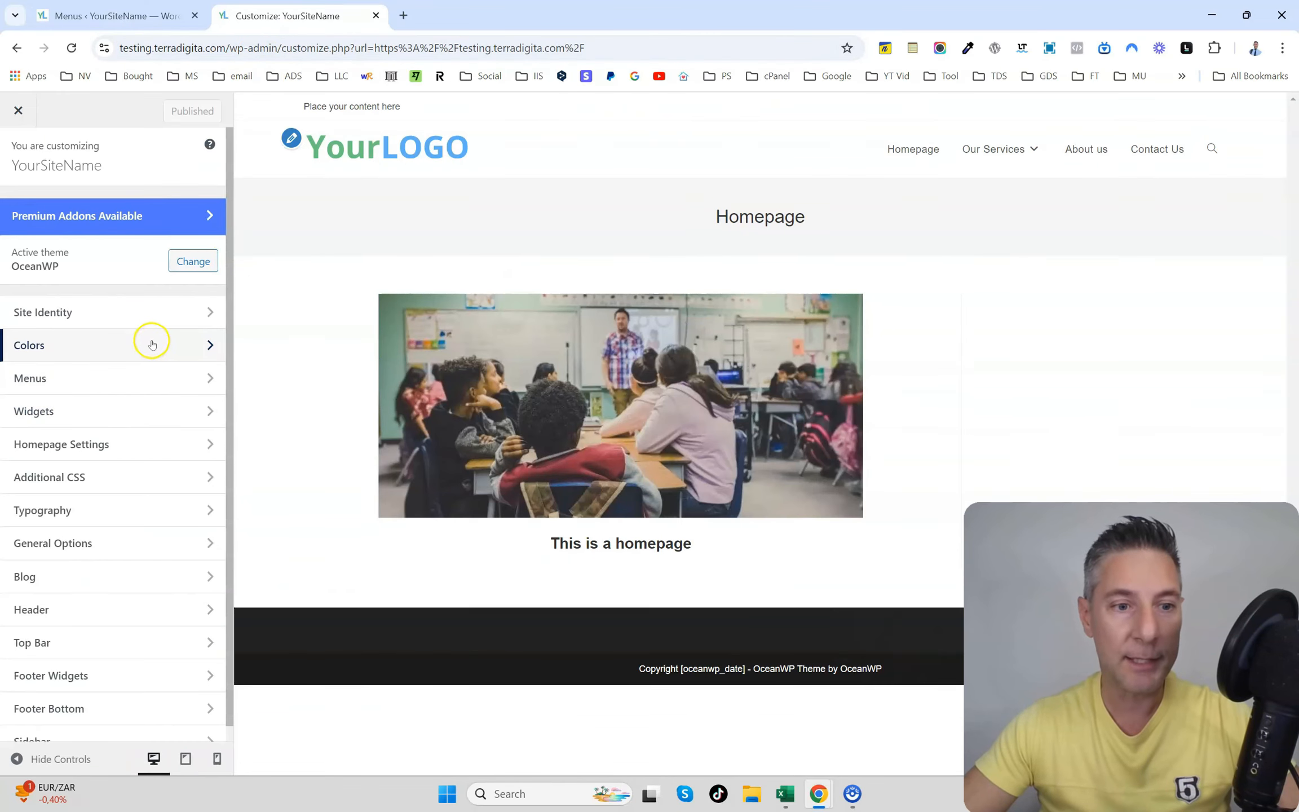
scroll(150, 336, down, 1)
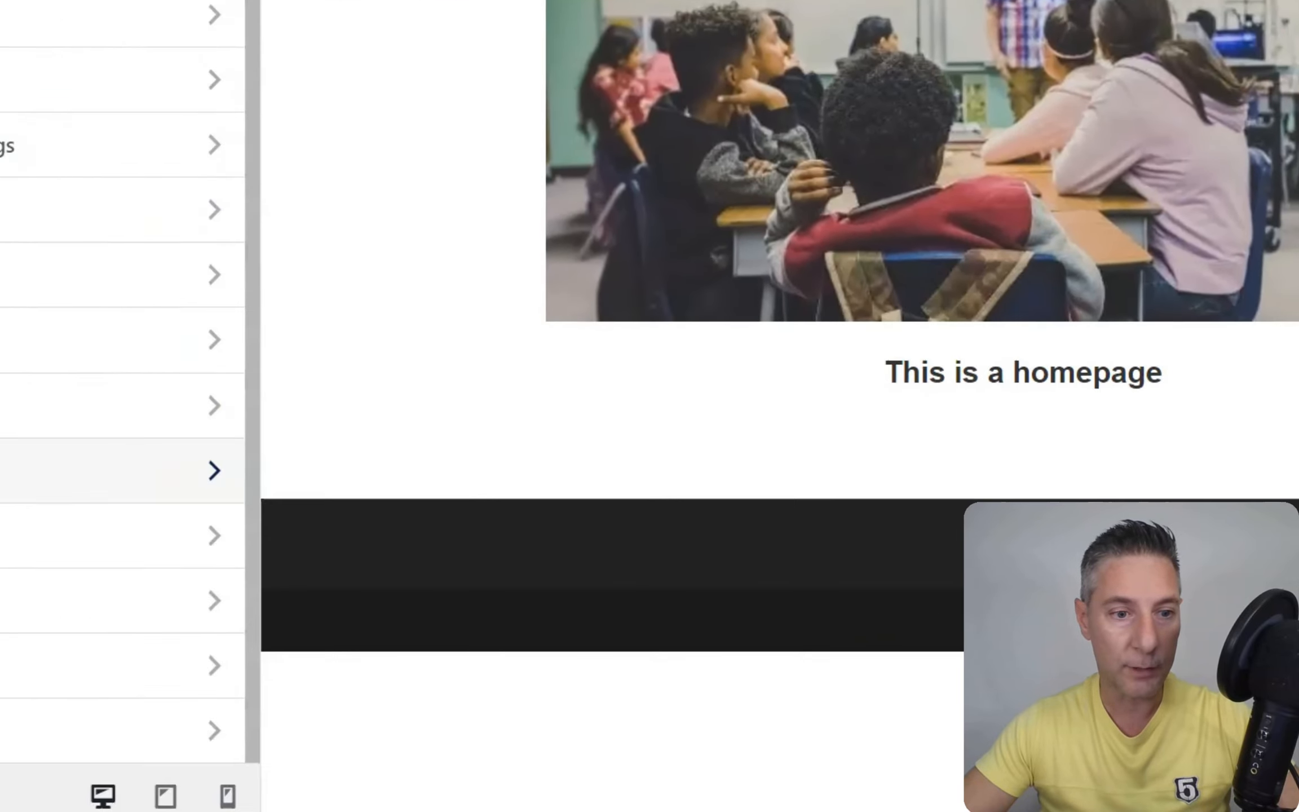
click(104, 373)
click(110, 393)
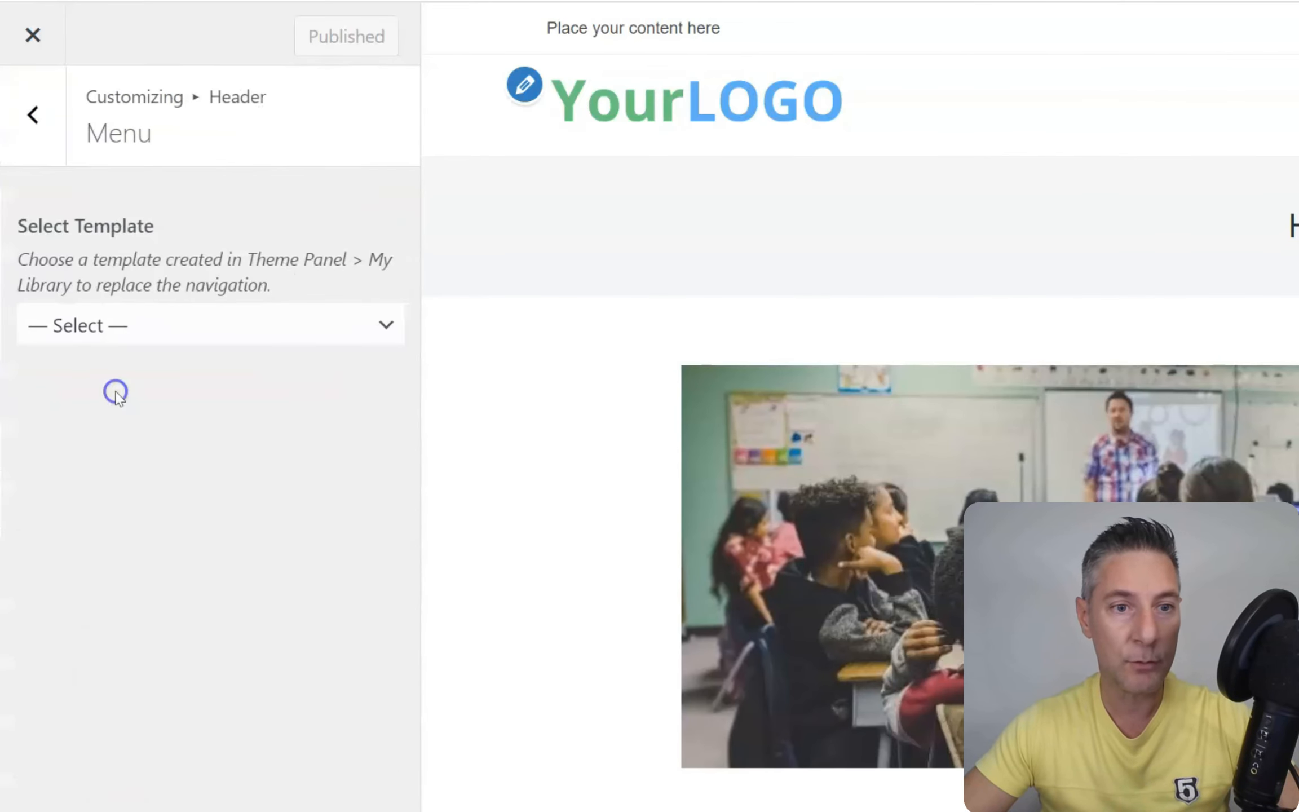
scroll(303, 388, down, 4)
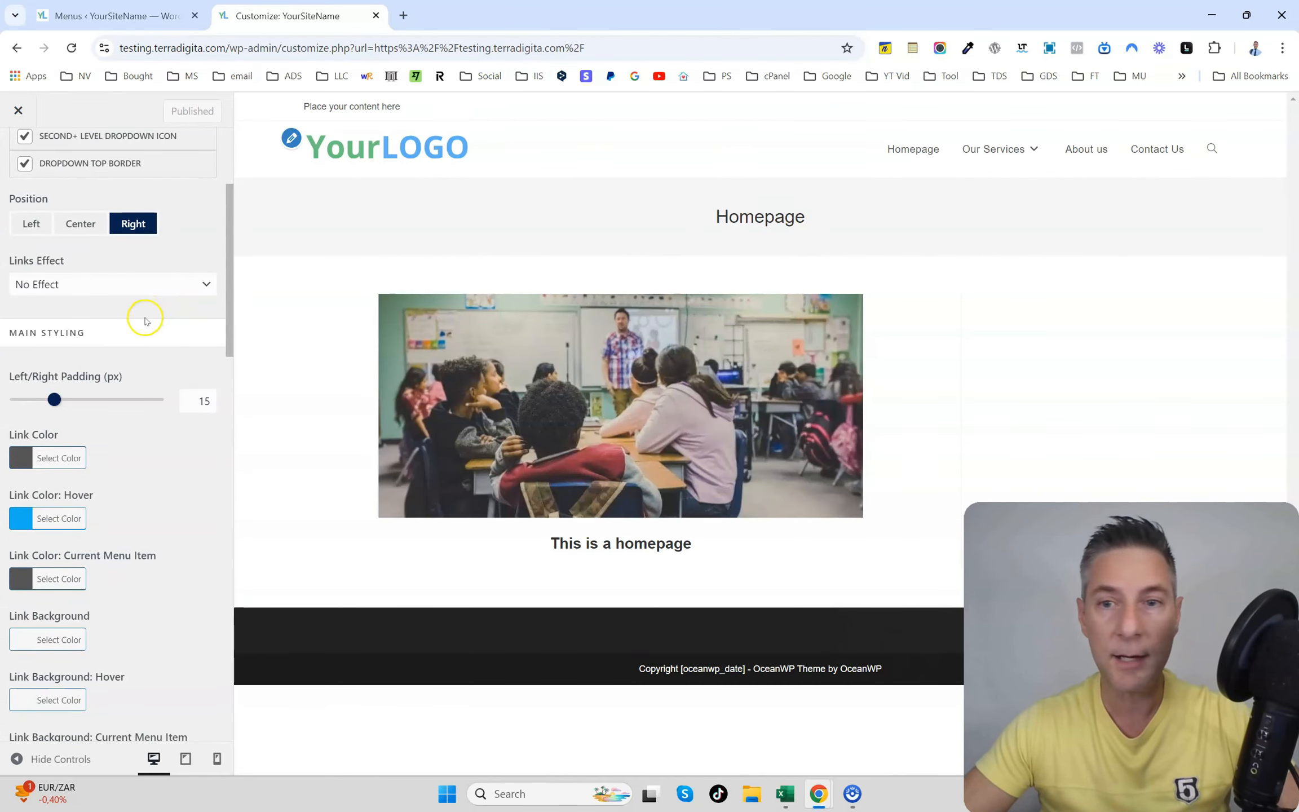
scroll(145, 320, down, 2)
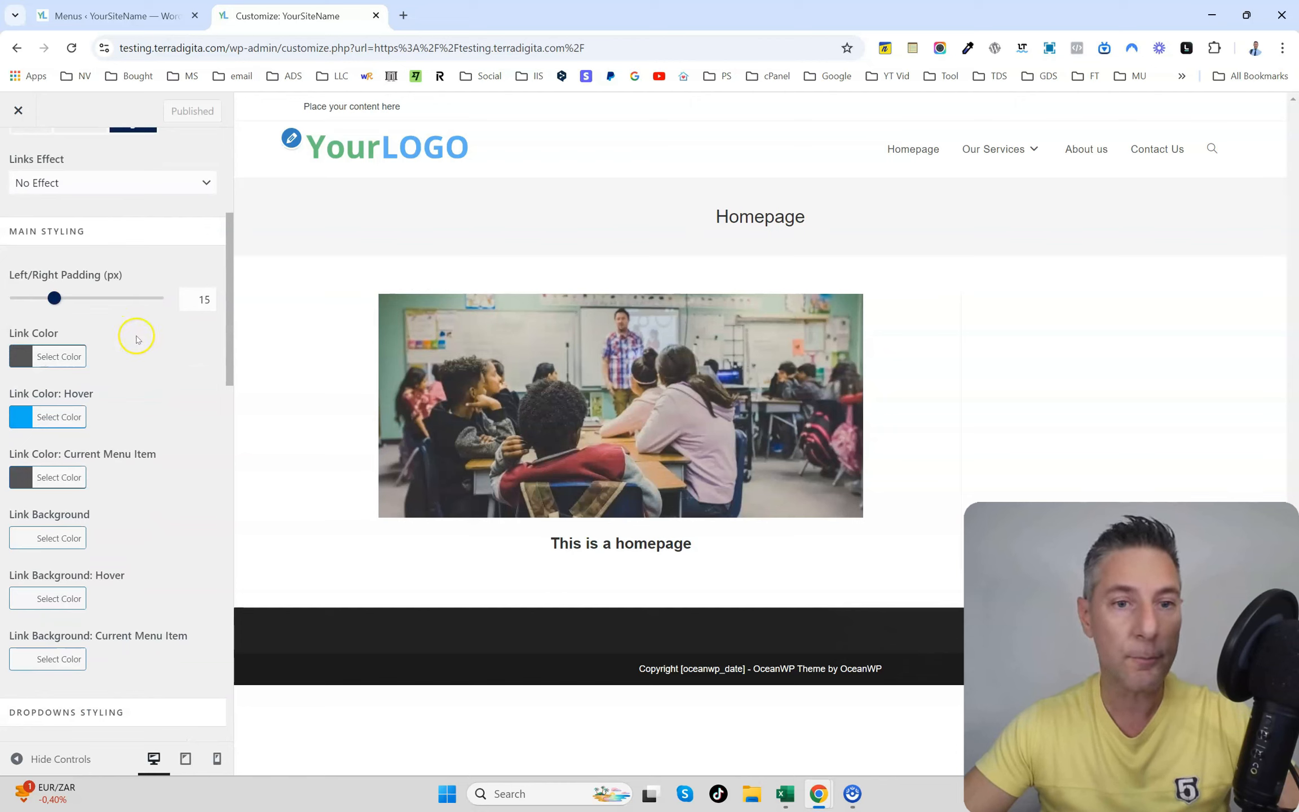
click(24, 417)
click(53, 476)
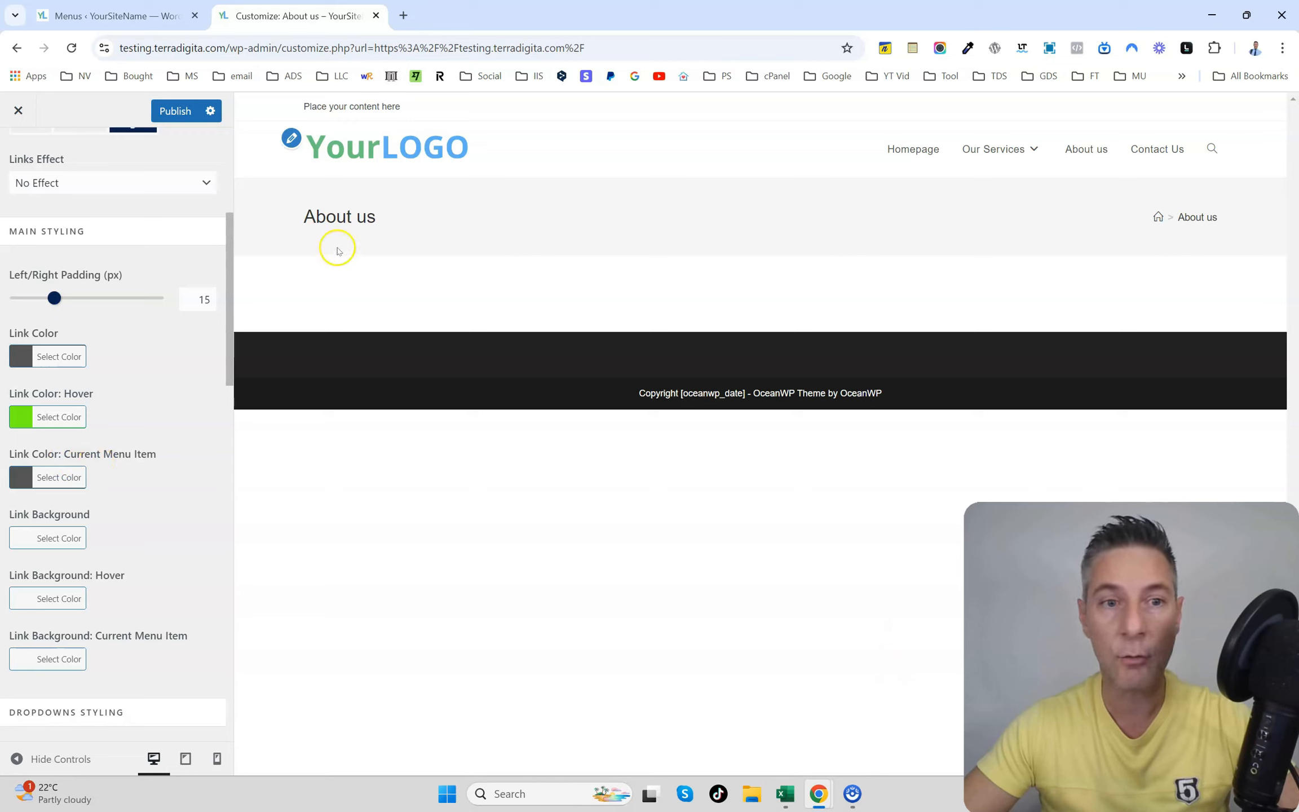
Step: Set the main menu's current menu item link color to red #dd3333 and publish the changes
click(25, 484)
click(60, 681)
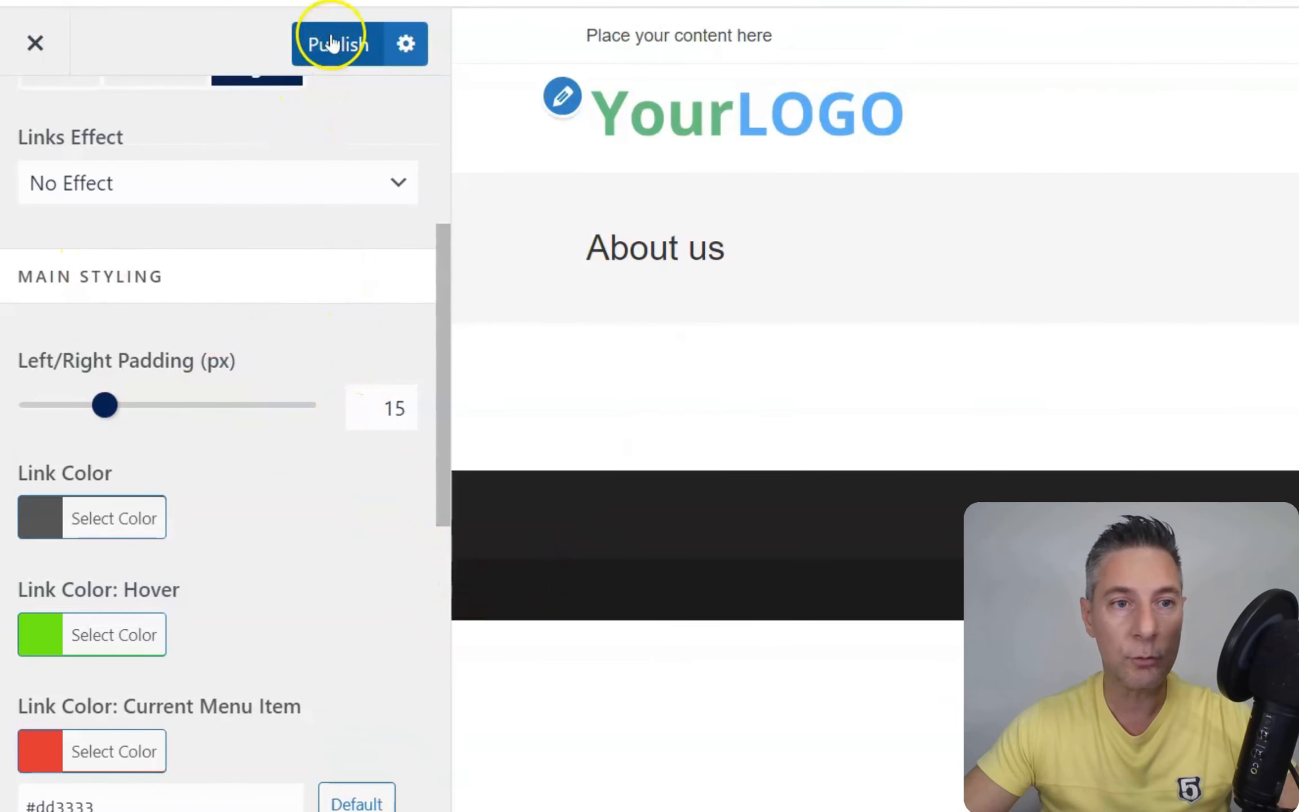
click(251, 75)
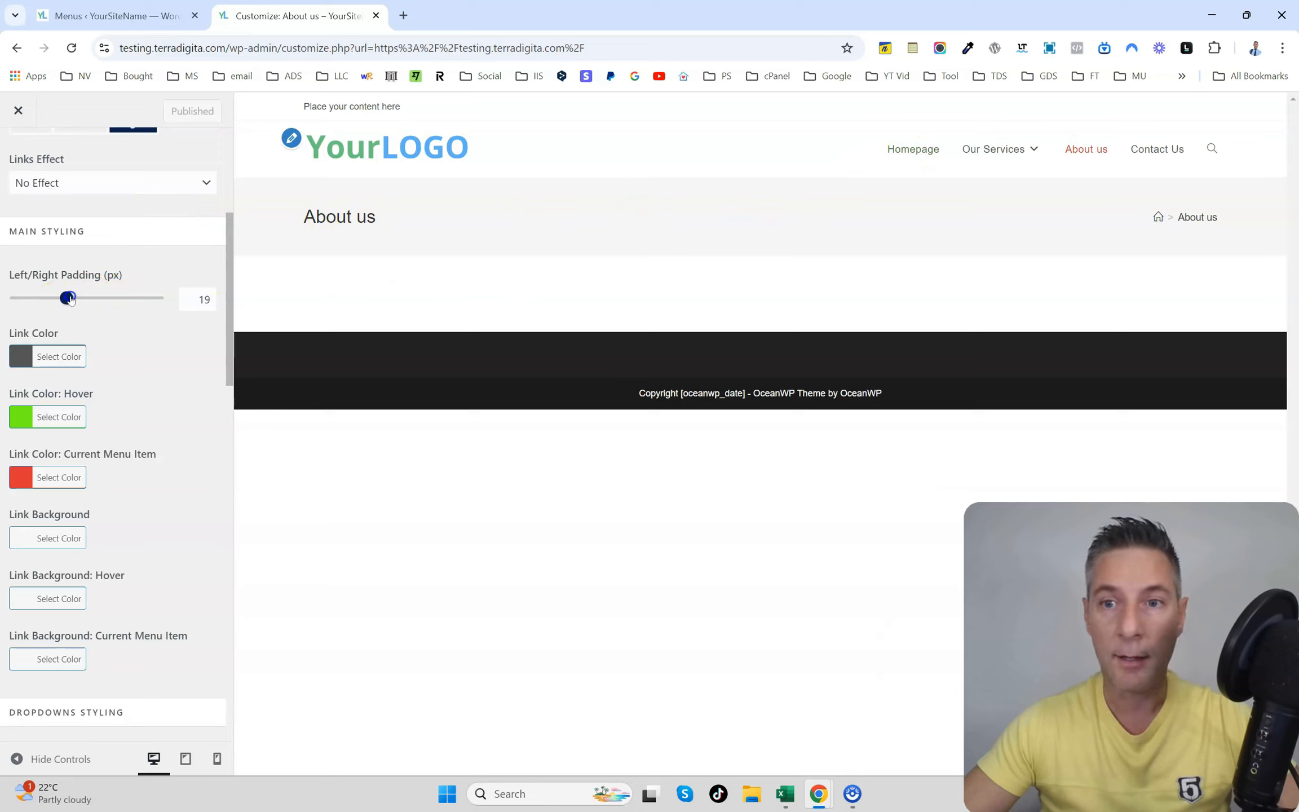
Step: Set the main menu's left/right padding to 16 px and the dropdown width to 181 px
drag(69, 299, 97, 298)
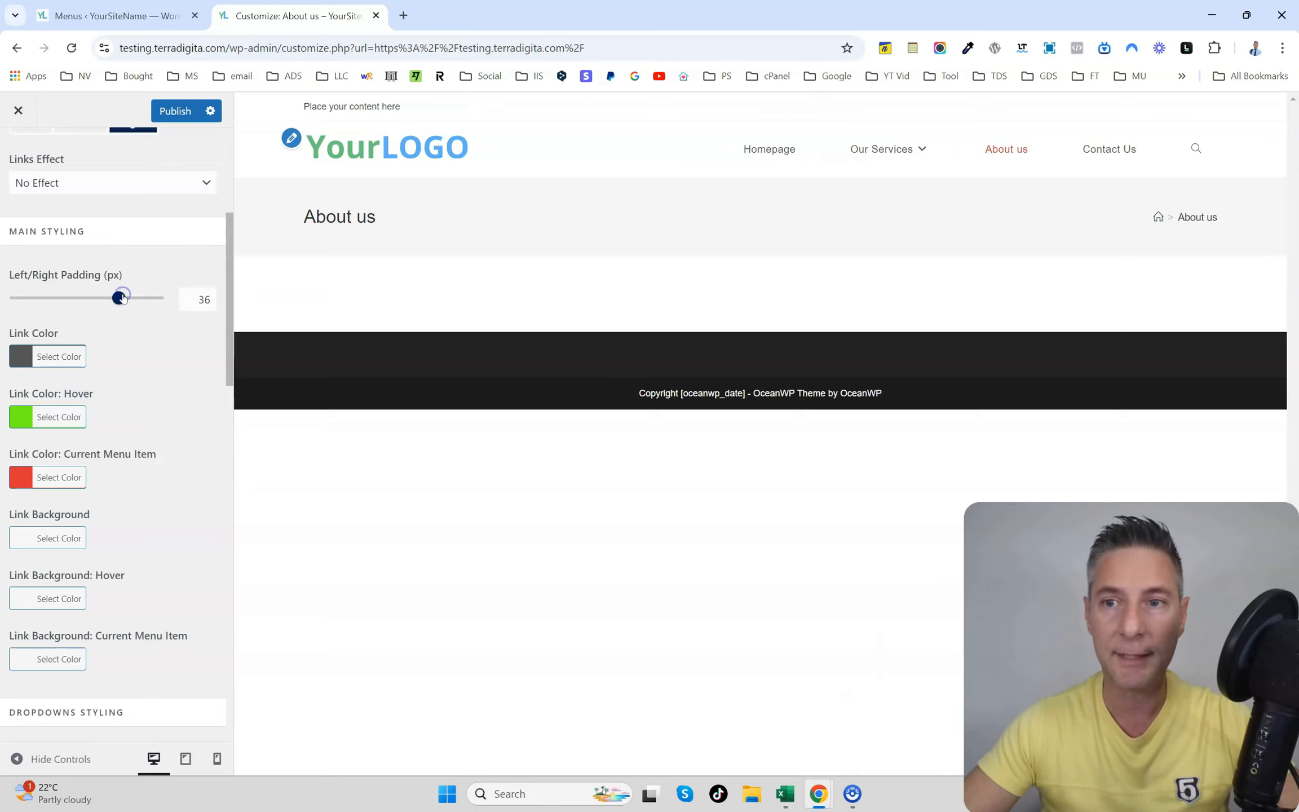
drag(116, 294, 83, 303)
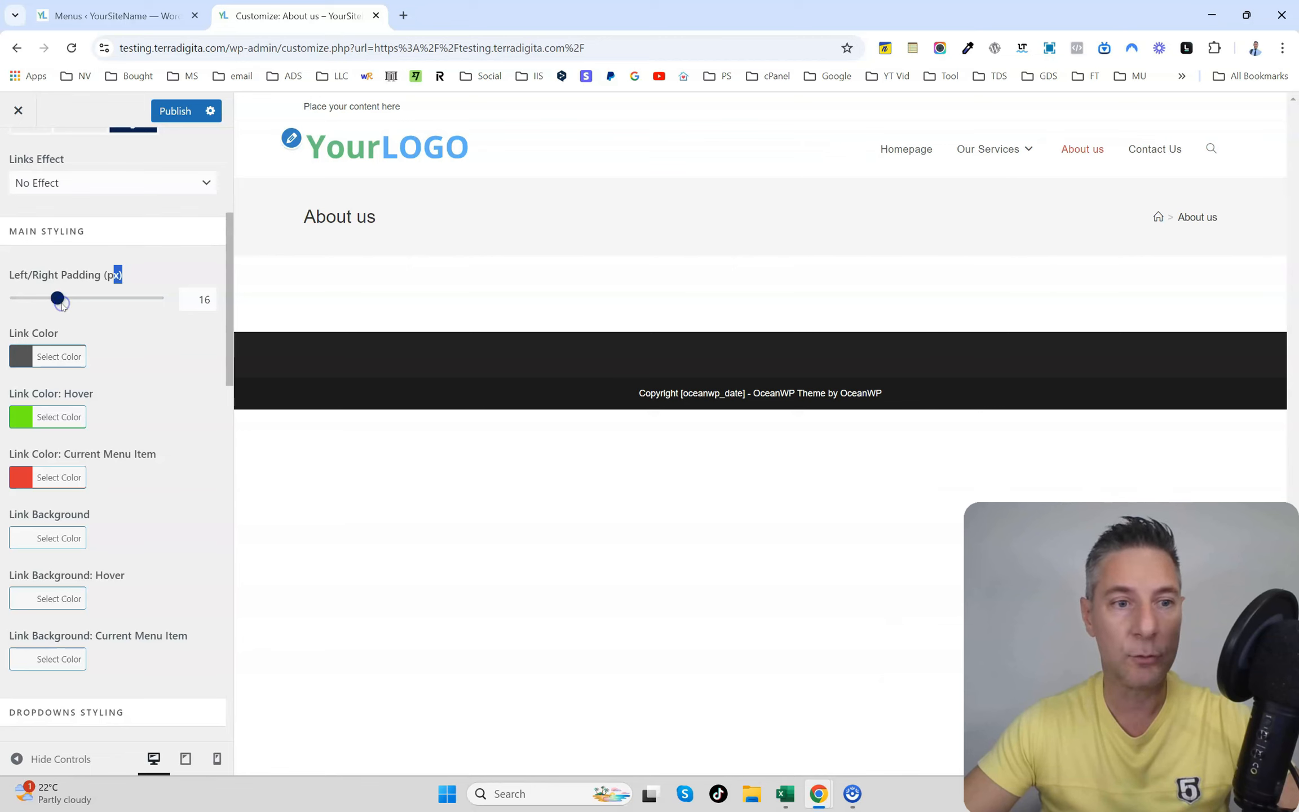
scroll(113, 344, down, 6)
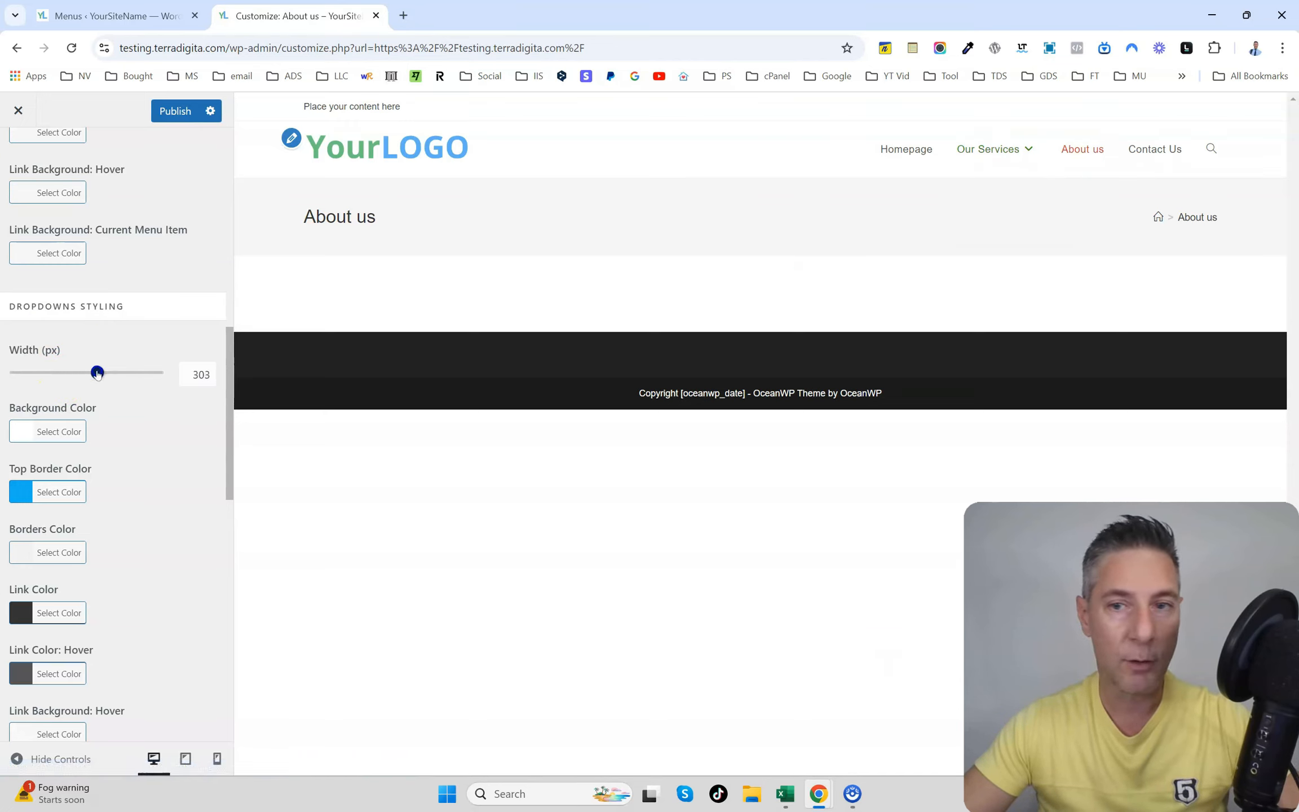
mouse_move(1010, 169)
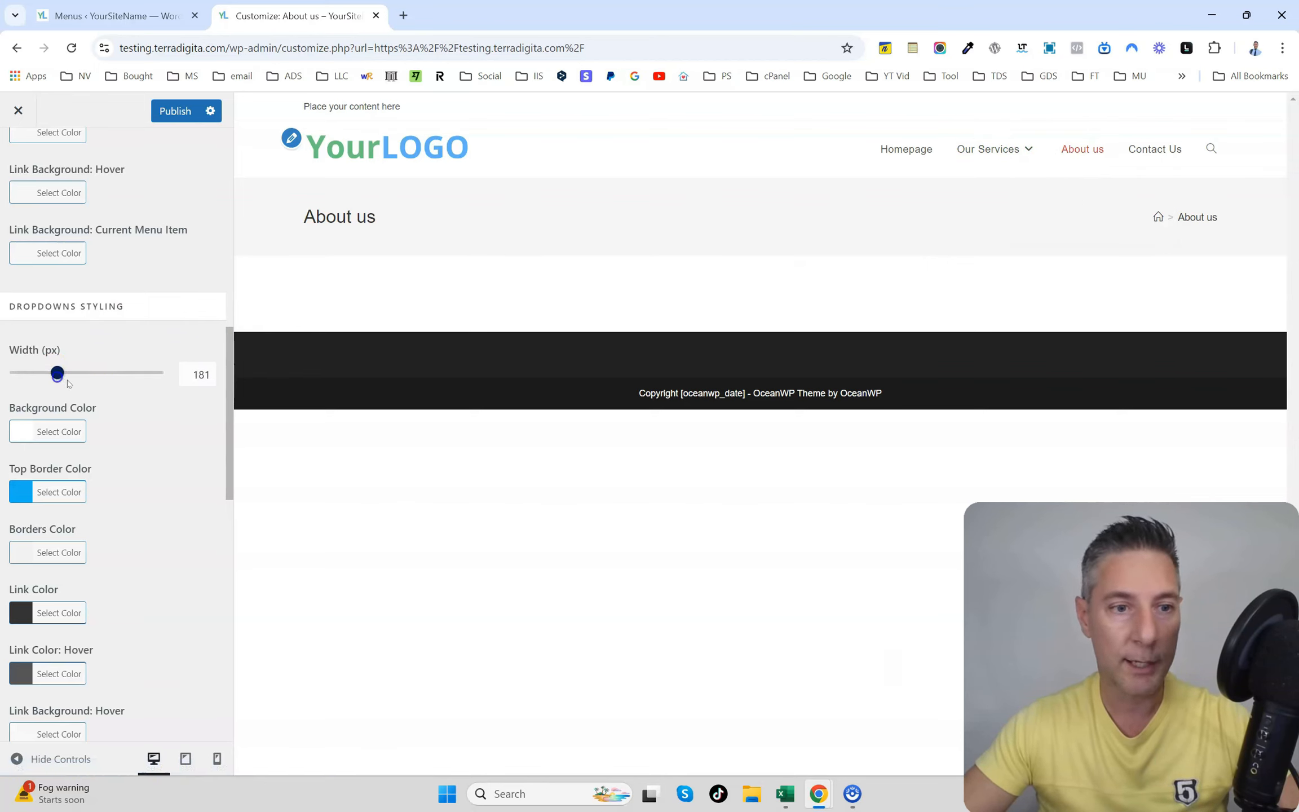
Step: Set the Main Menu font size to 18px in the customizer's typography settings
scroll(110, 406, down, 10)
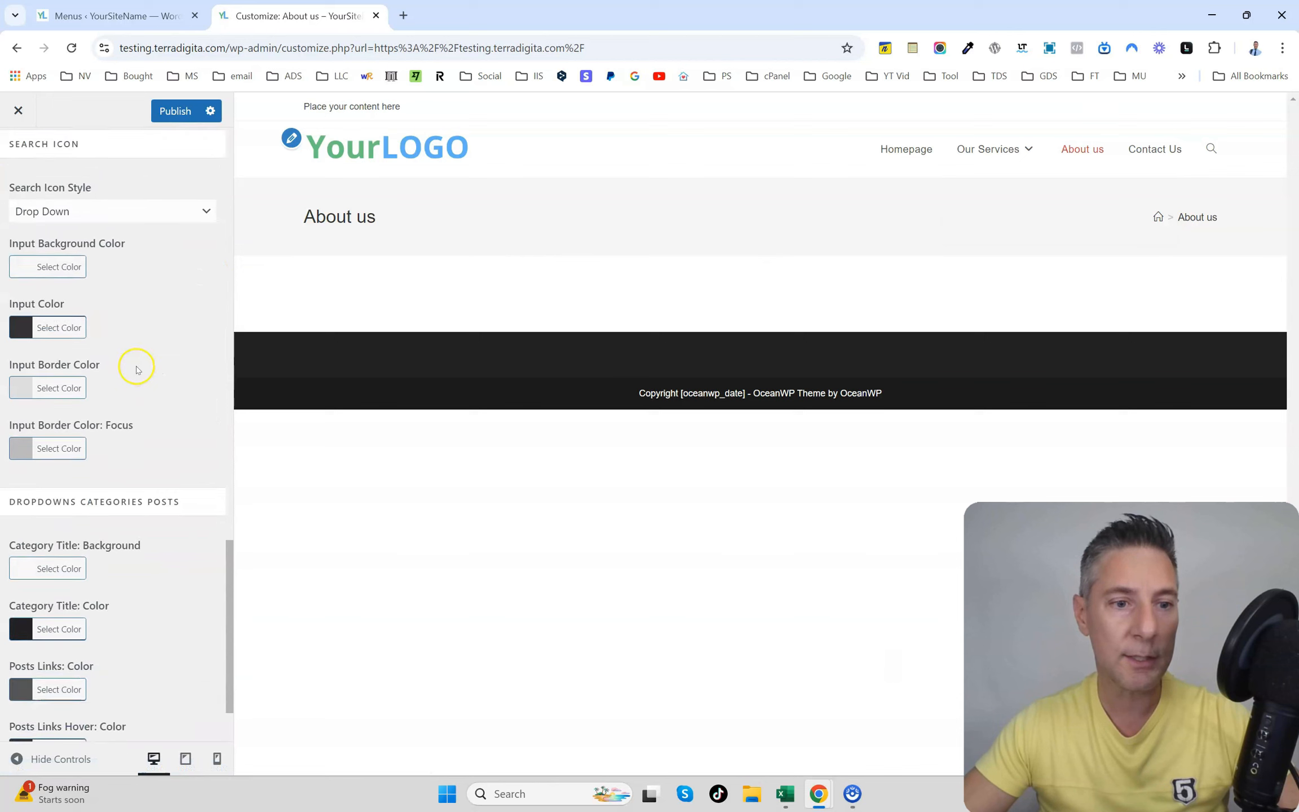
scroll(136, 370, down, 2)
scroll(132, 381, up, 10)
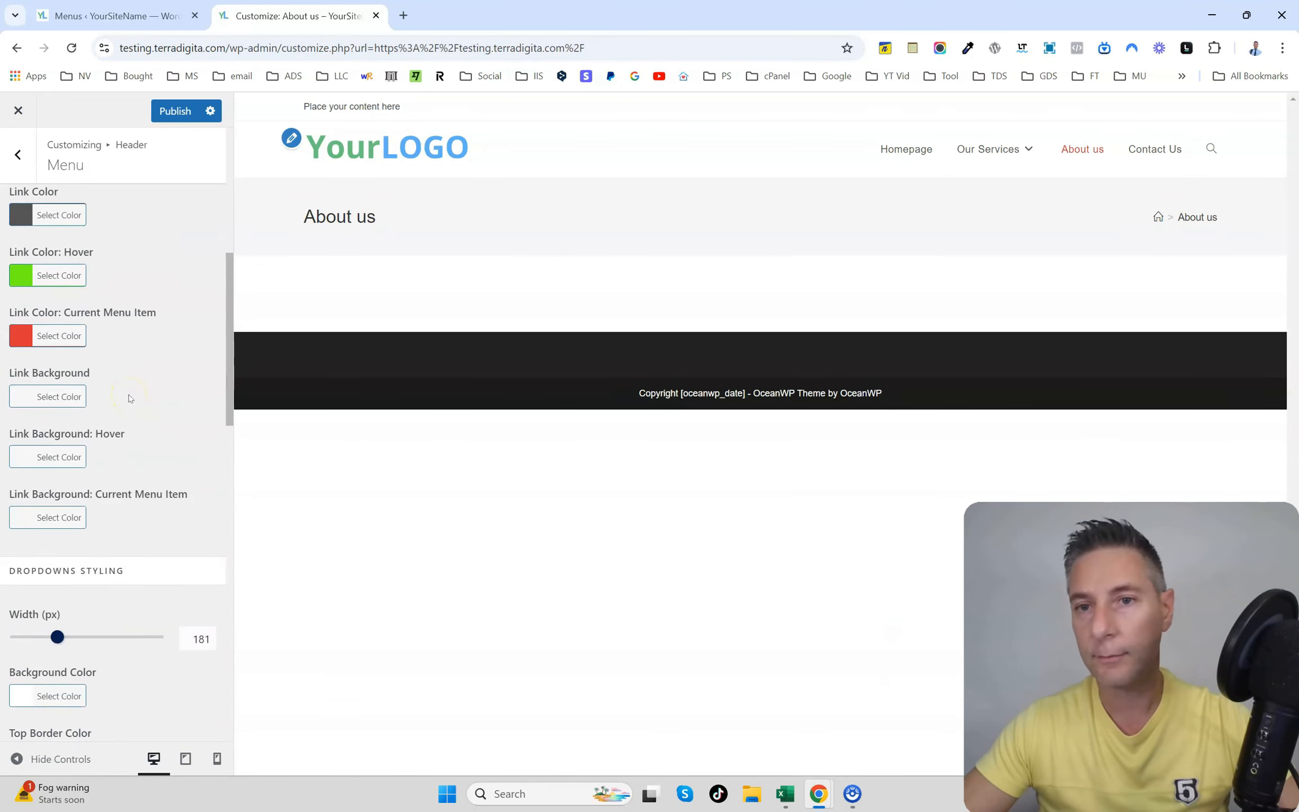
scroll(129, 398, up, 8)
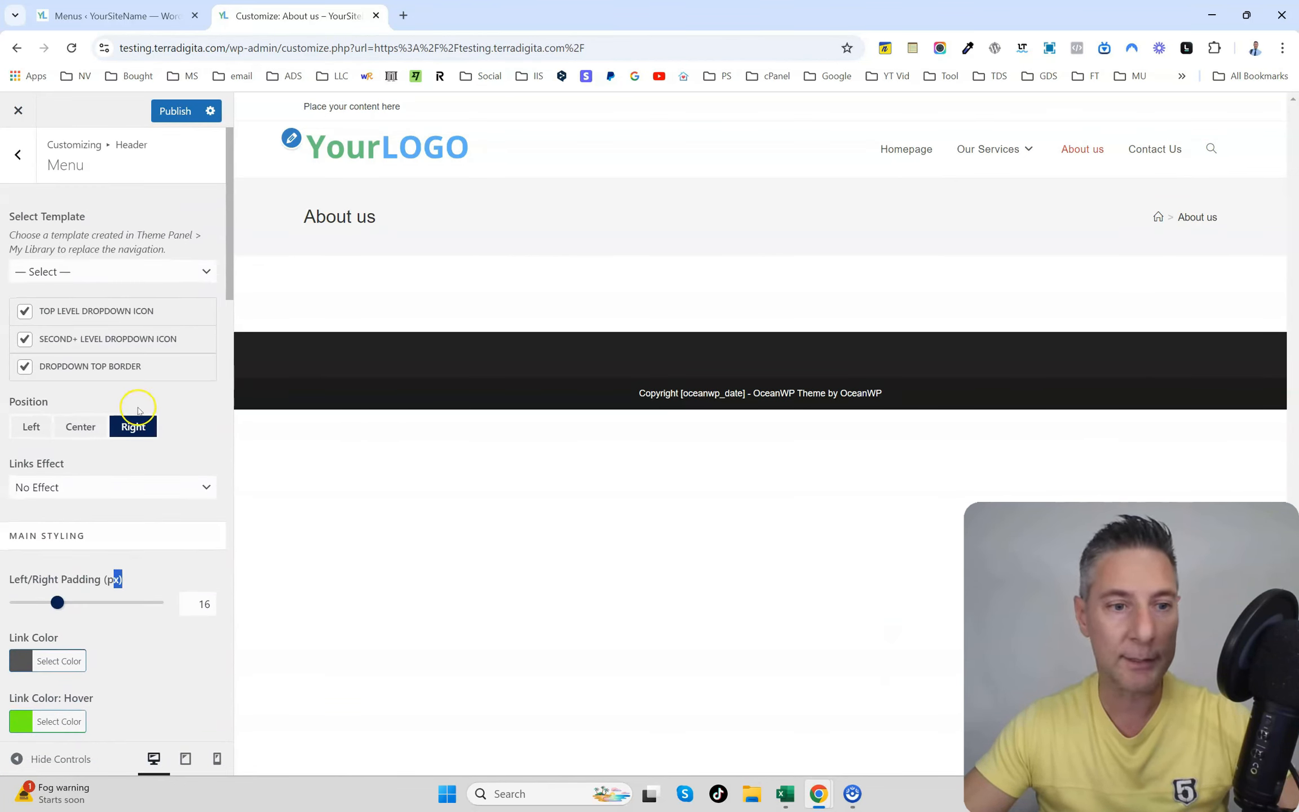
click(61, 182)
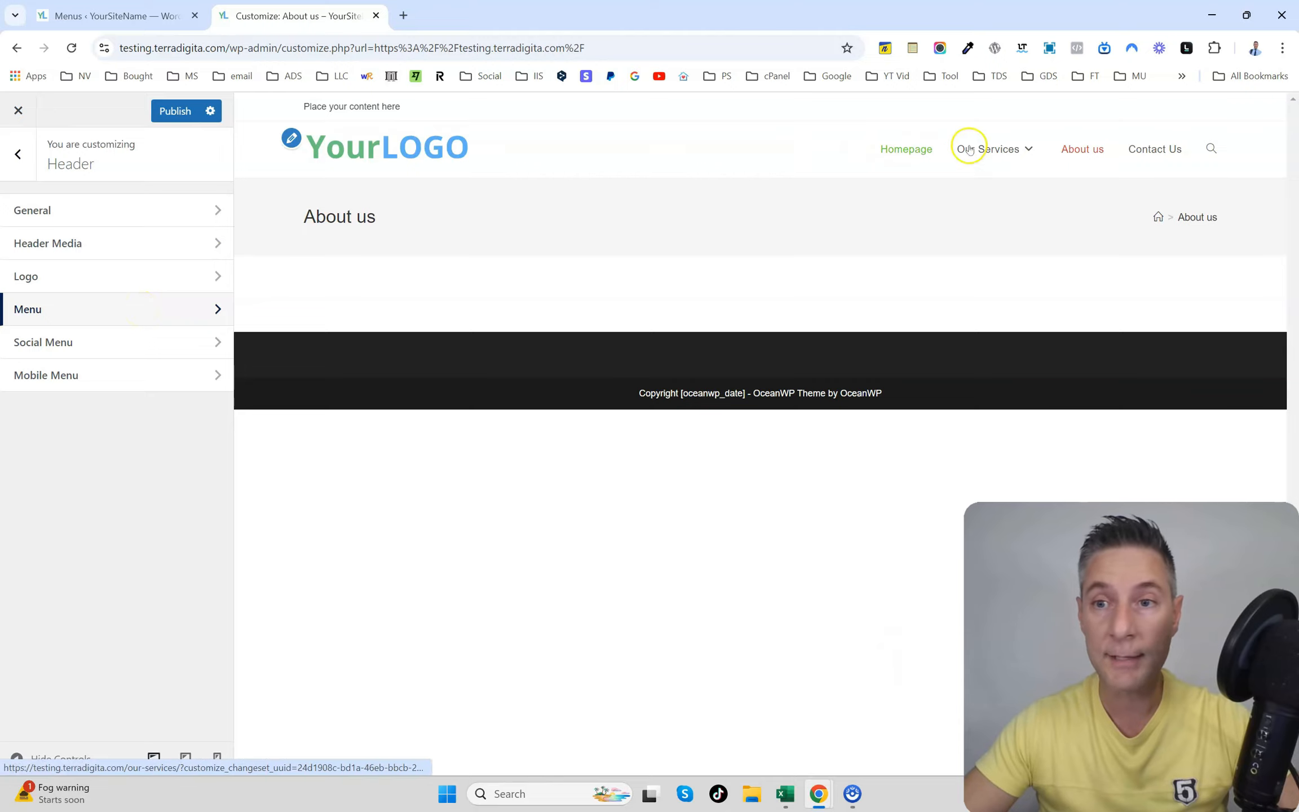
click(19, 154)
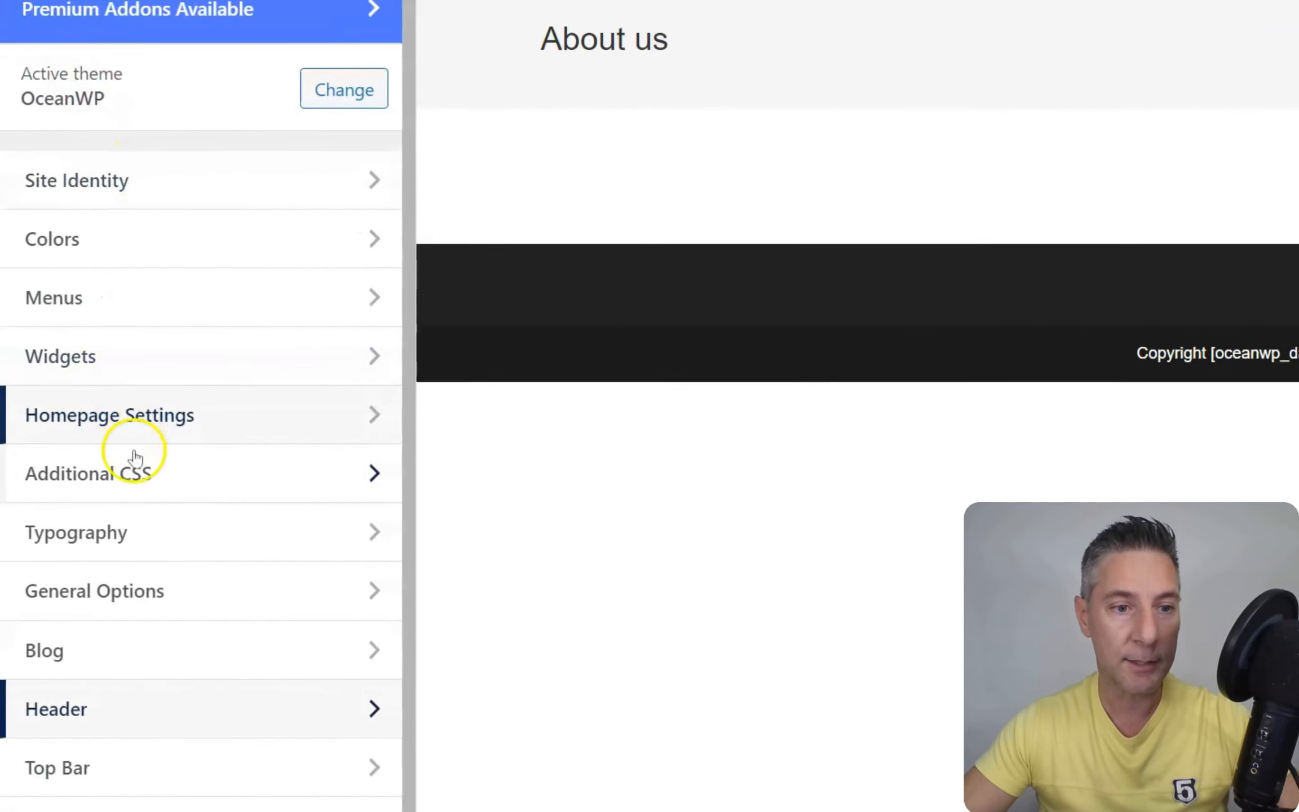
click(149, 545)
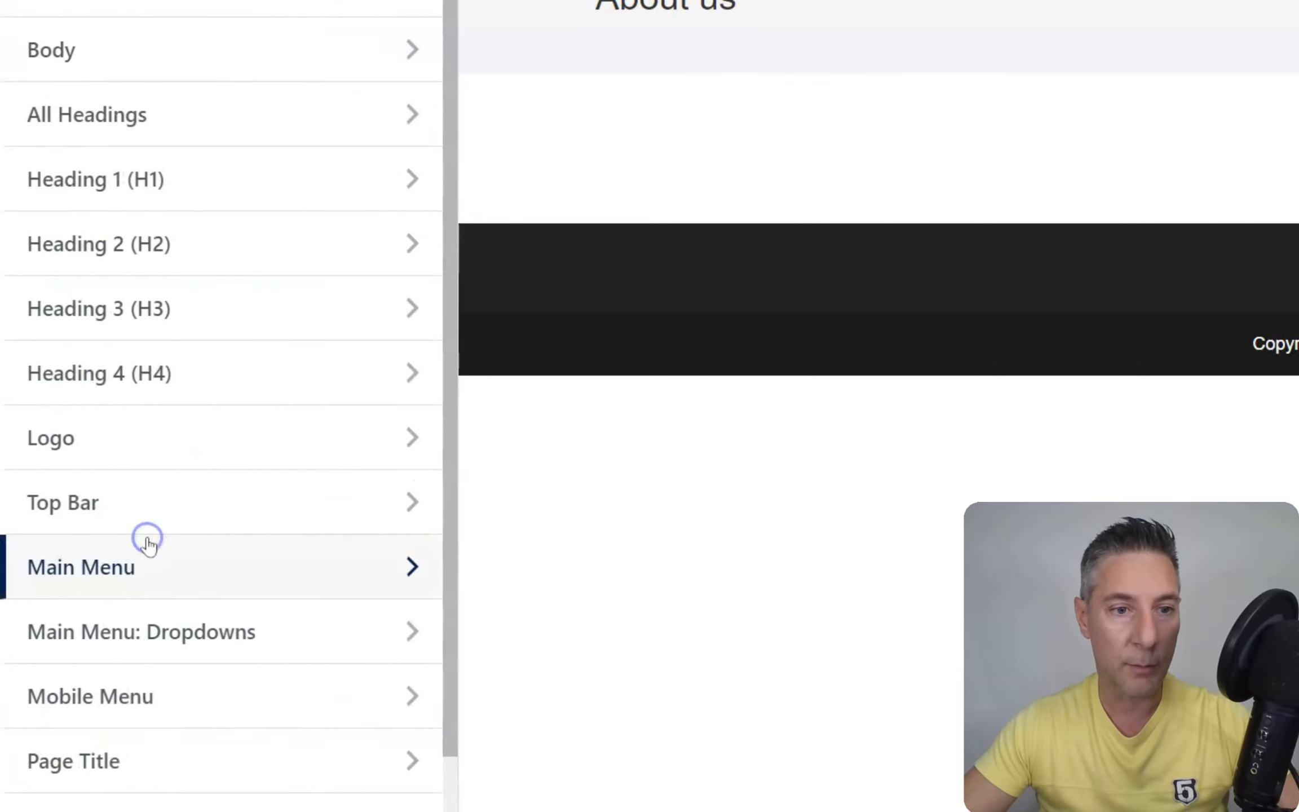
scroll(217, 350, down, 3)
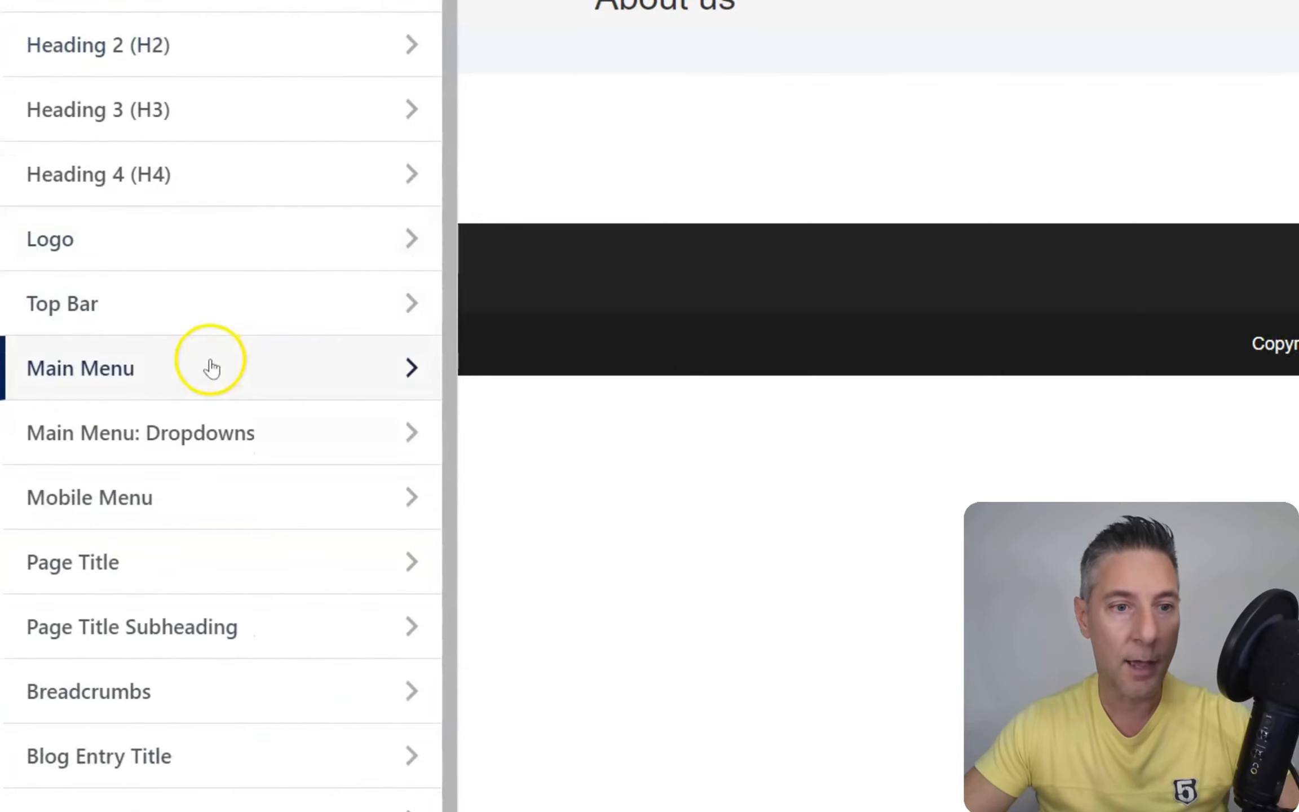
click(218, 361)
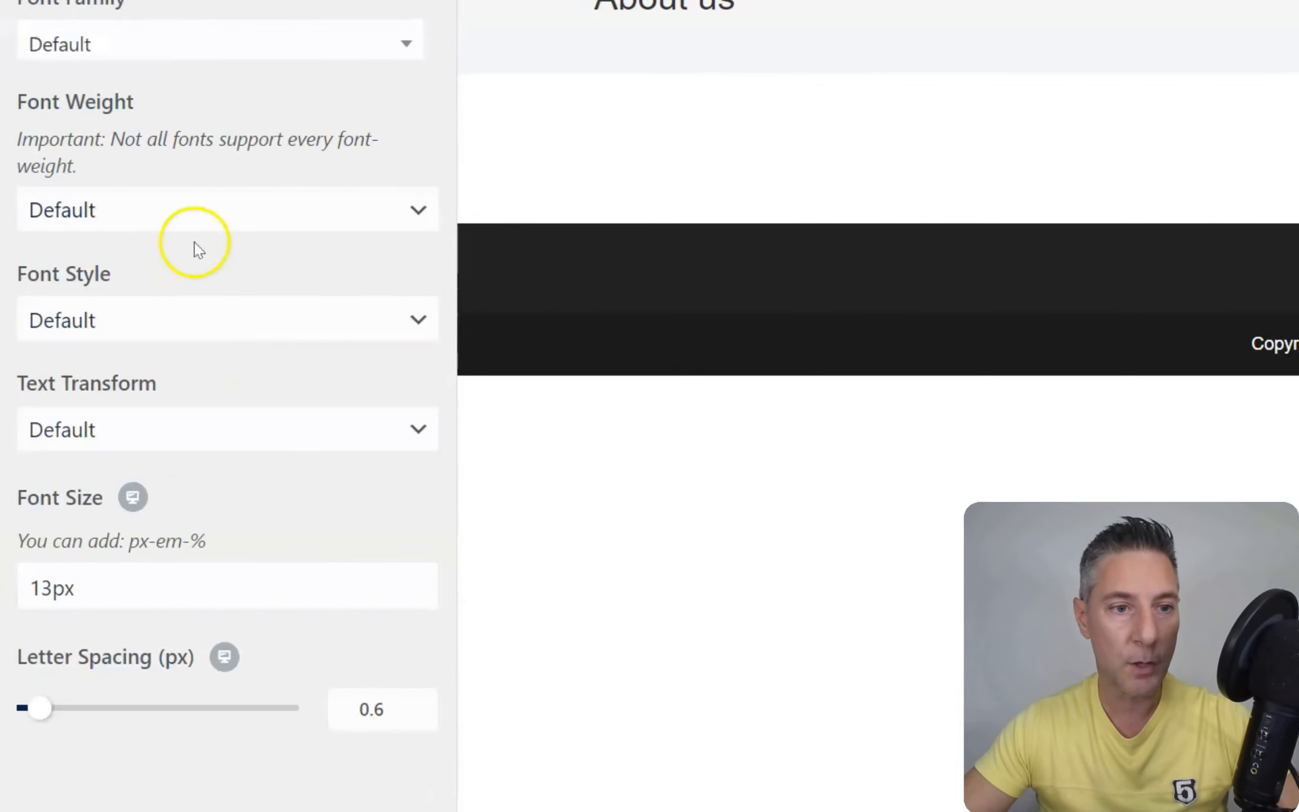
click(48, 588)
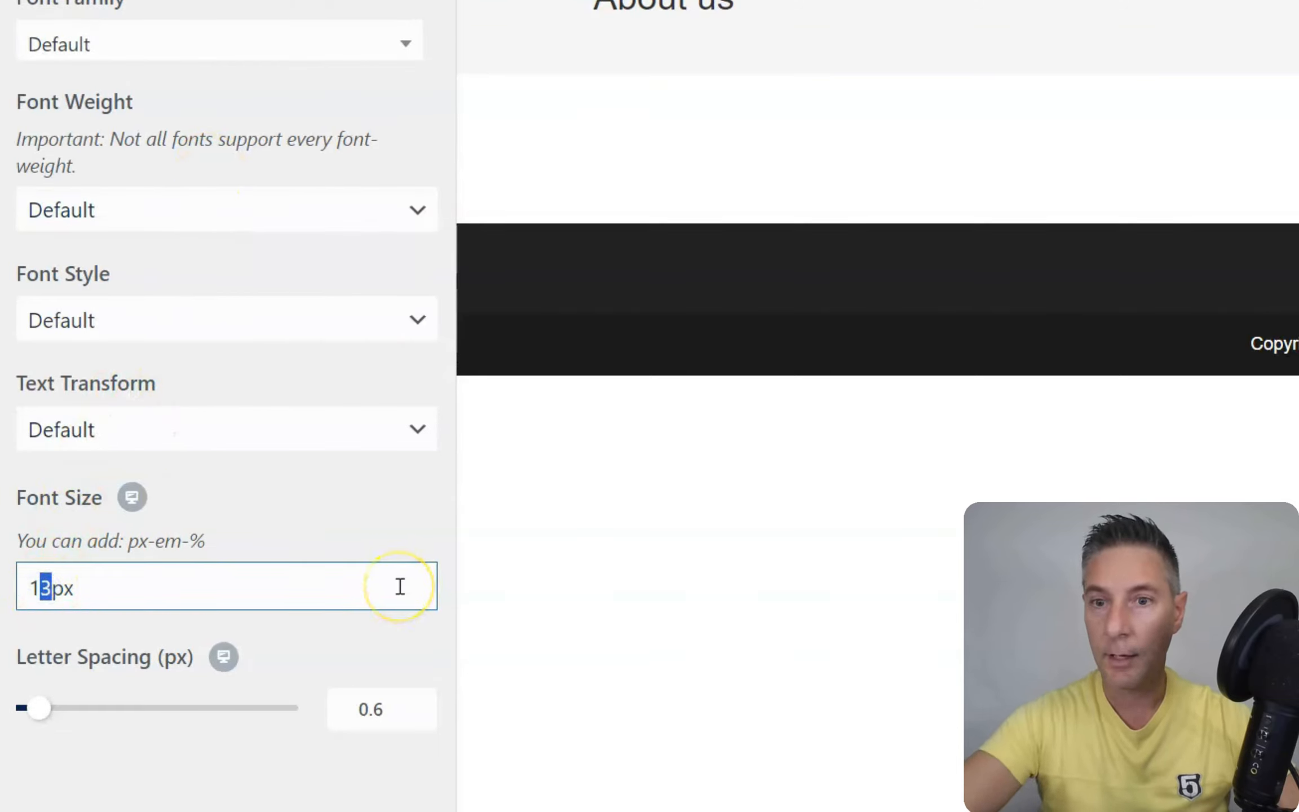
text(8)
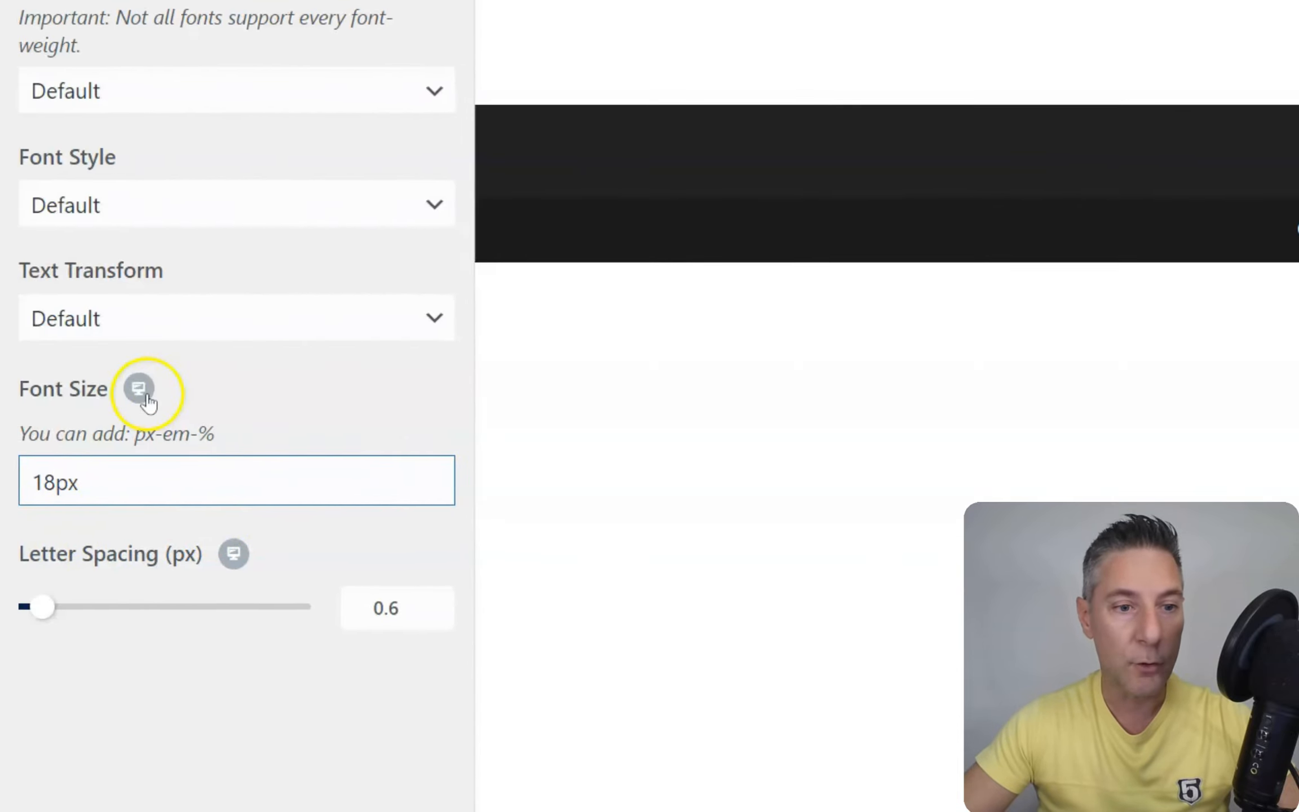
Step: Preview the main menu typography on tablet and mobile, check the expanded mobile menu, and return to the desktop view
click(147, 394)
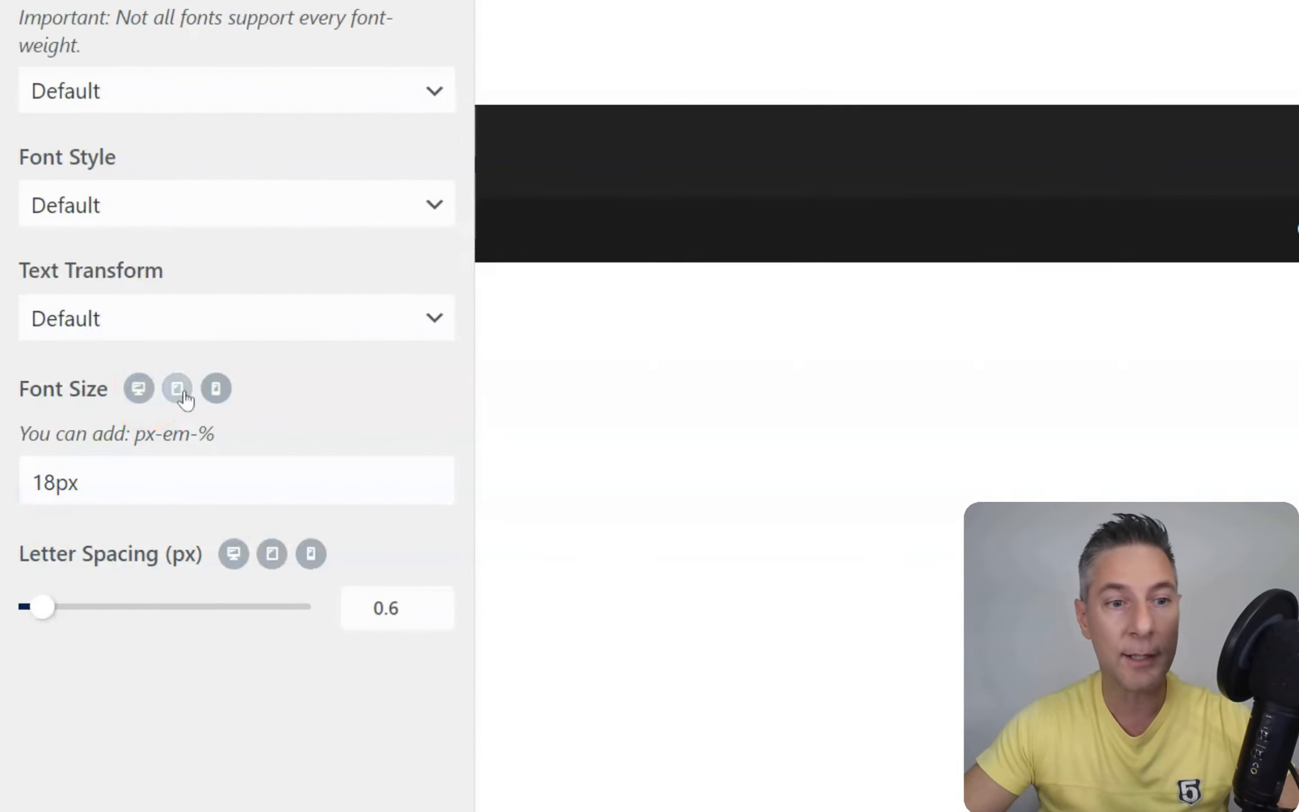
click(185, 395)
click(185, 394)
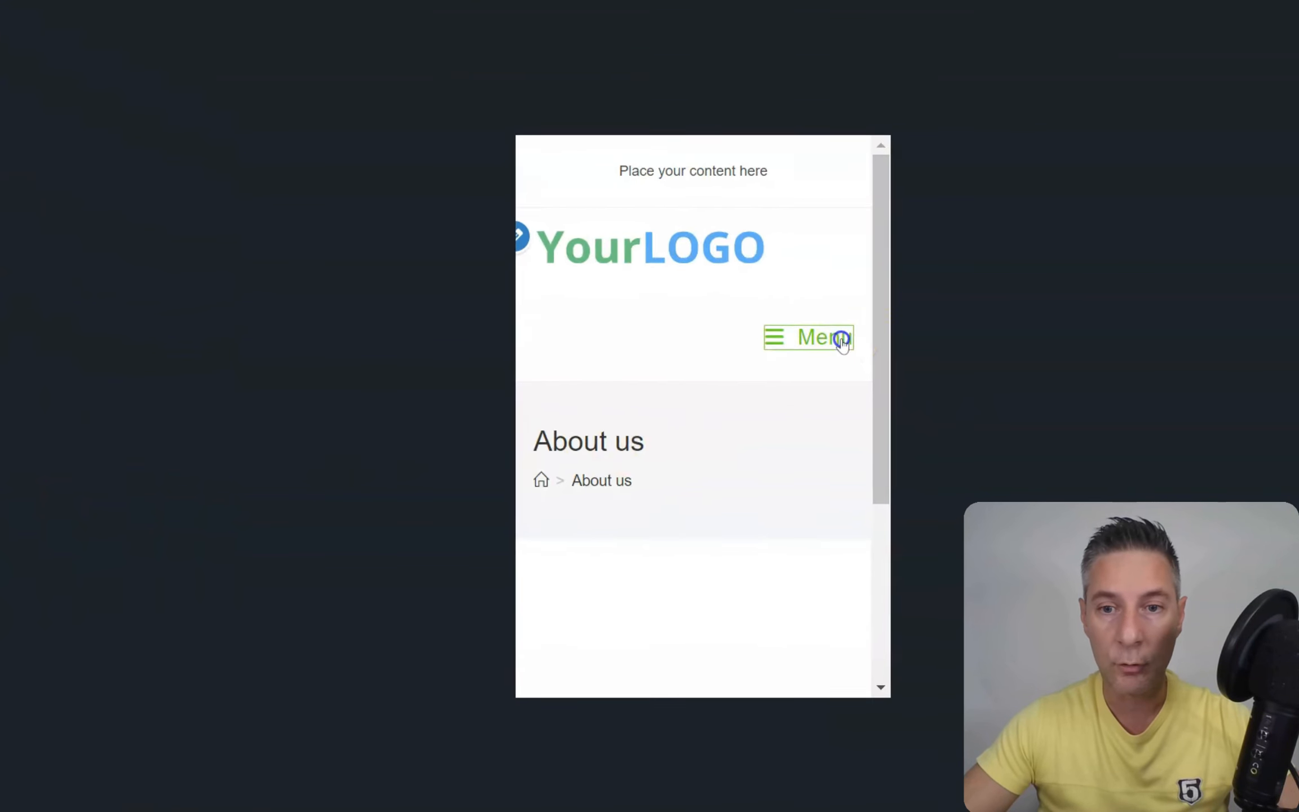
click(857, 385)
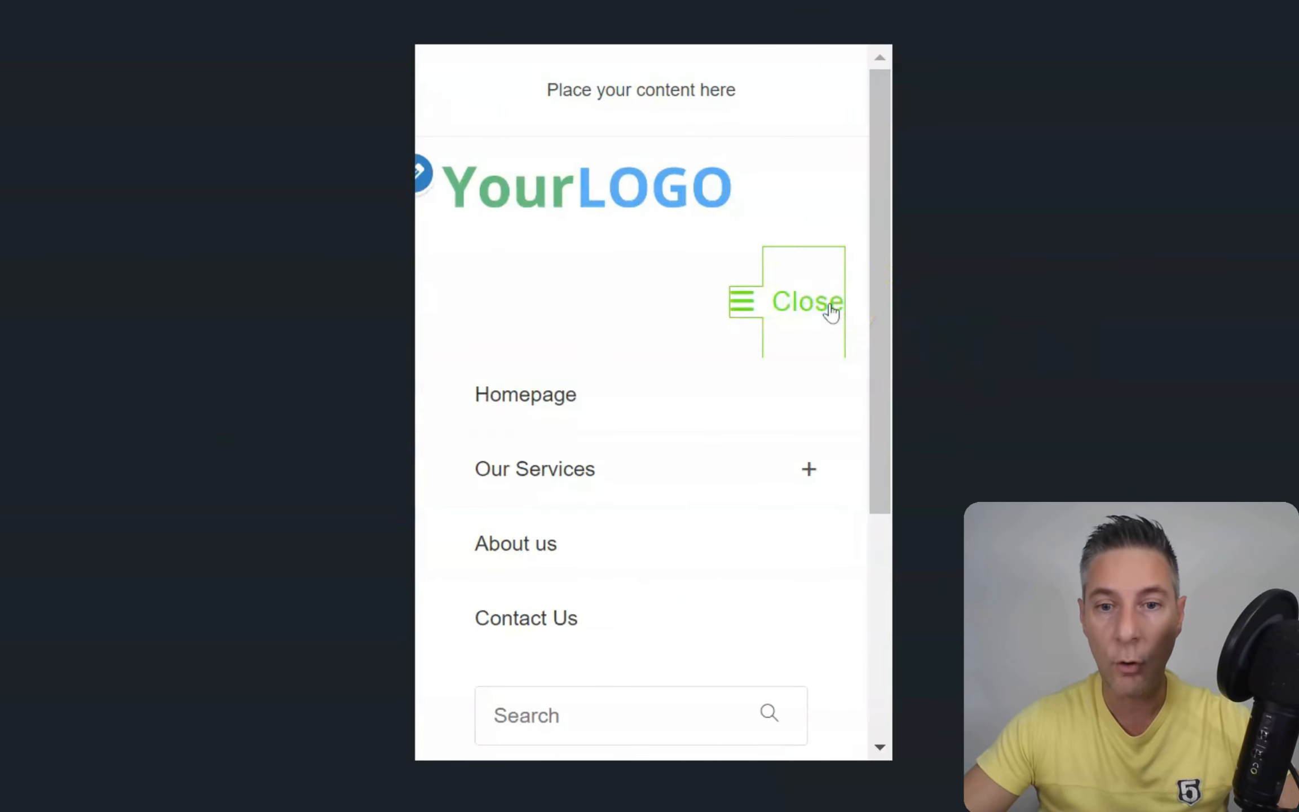
click(831, 306)
click(831, 306)
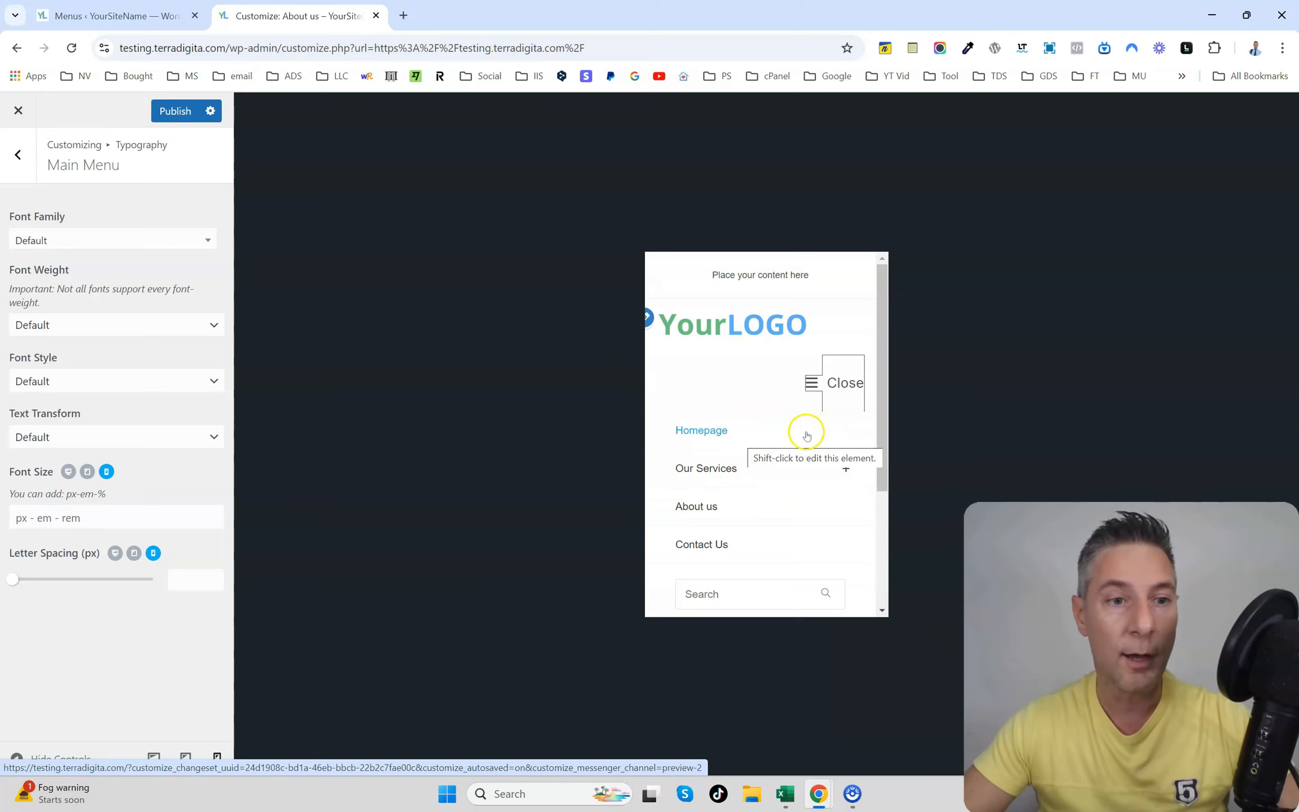
click(87, 471)
click(68, 471)
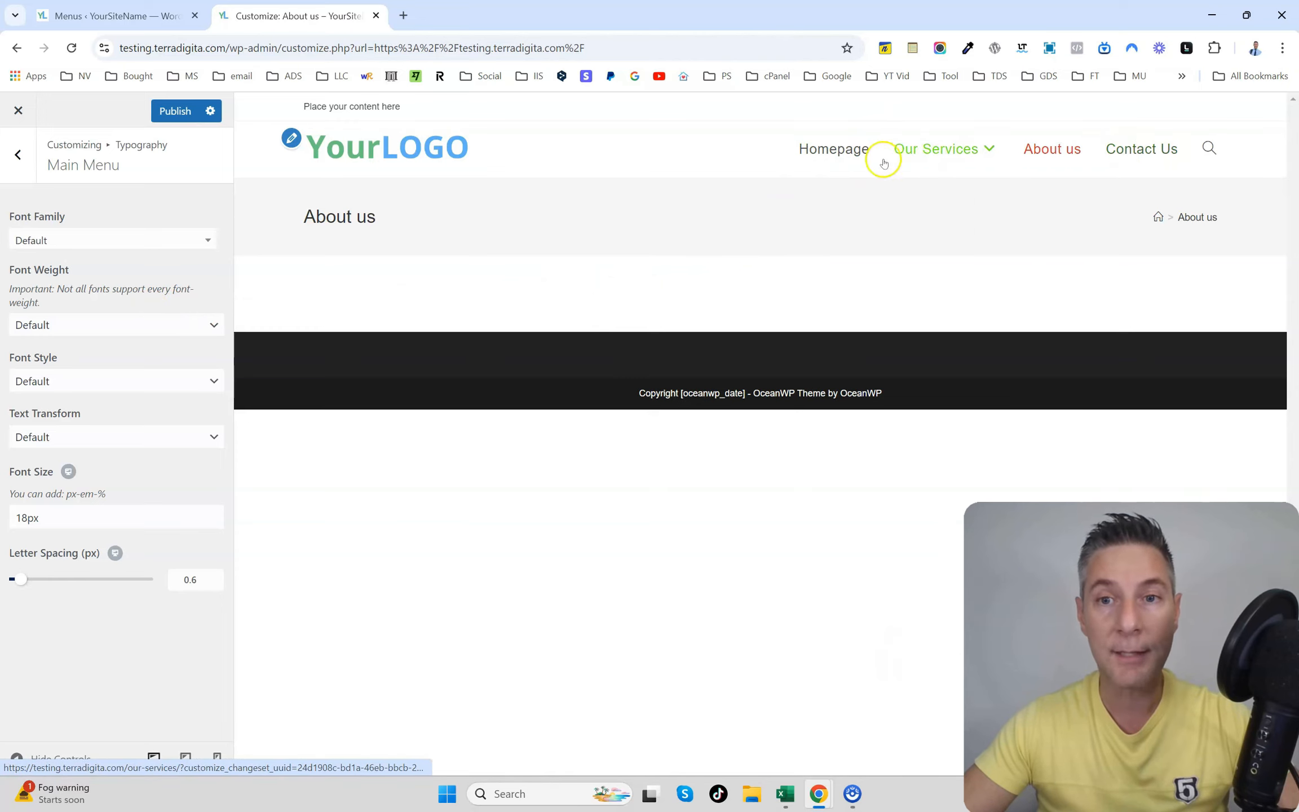
Step: Open the Main Menu: Dropdowns typography settings, then publish the customizer changes and exit to the live site
click(19, 154)
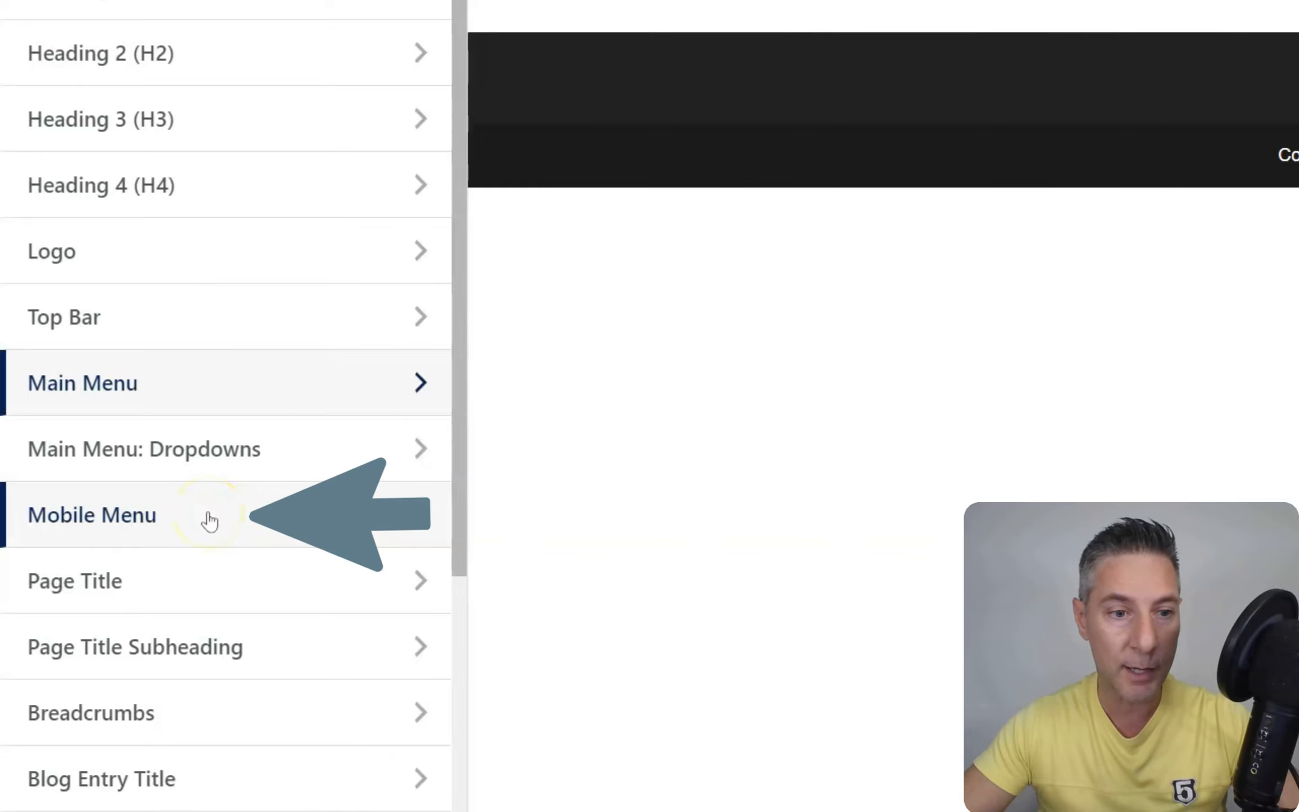
click(217, 454)
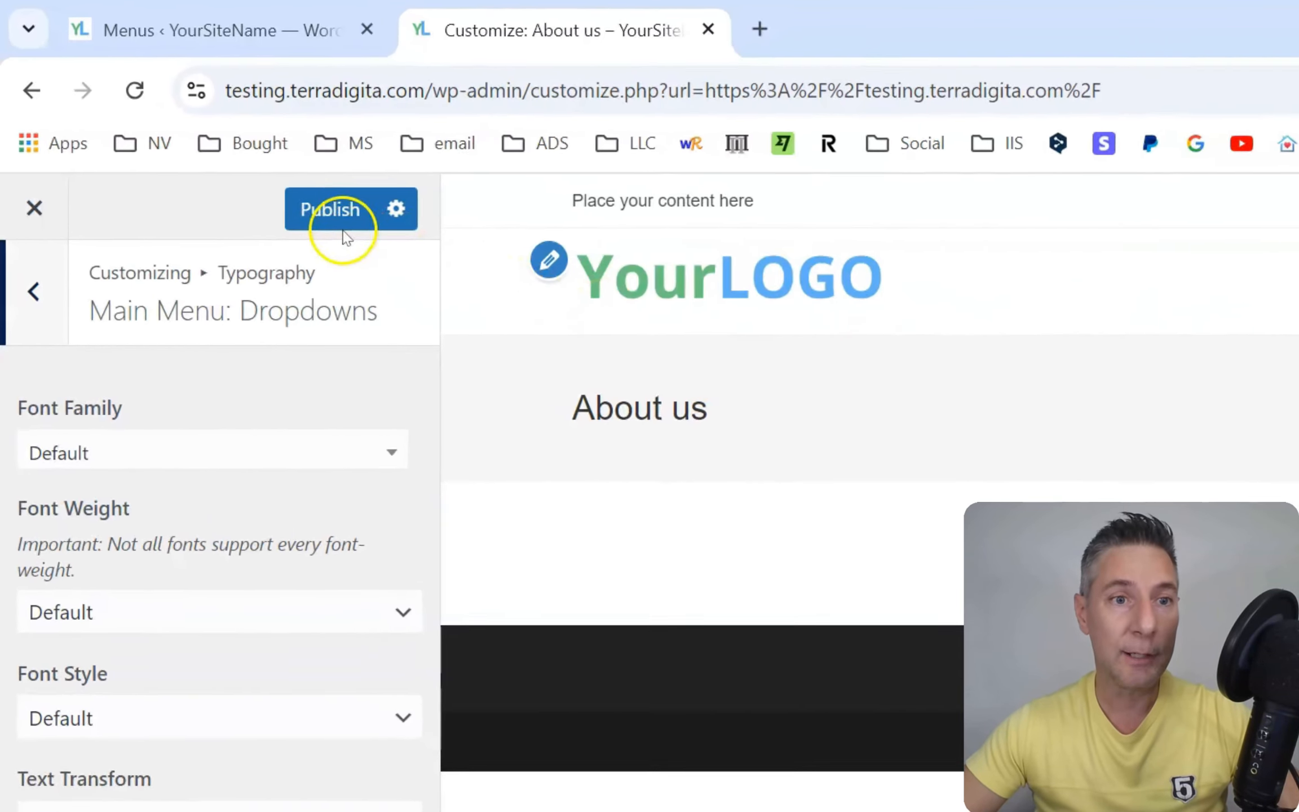
click(172, 116)
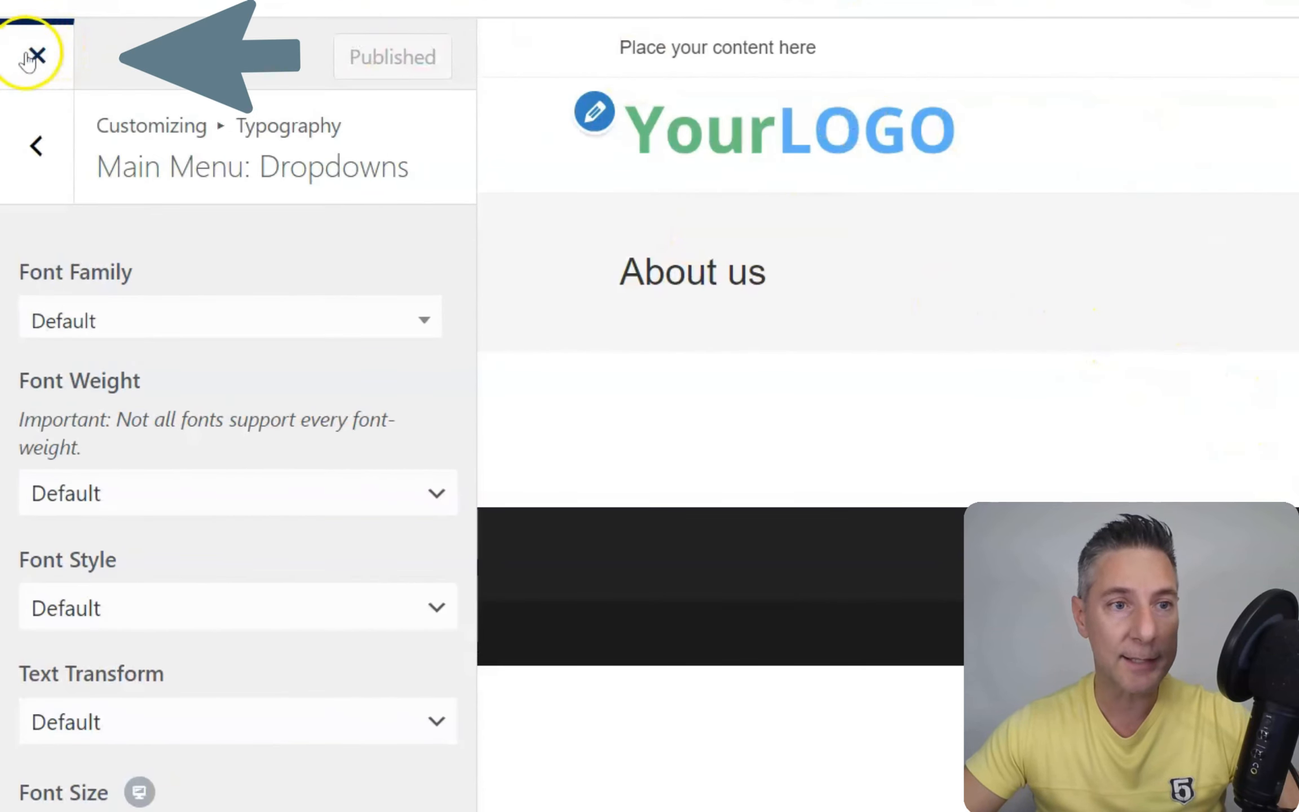
click(37, 55)
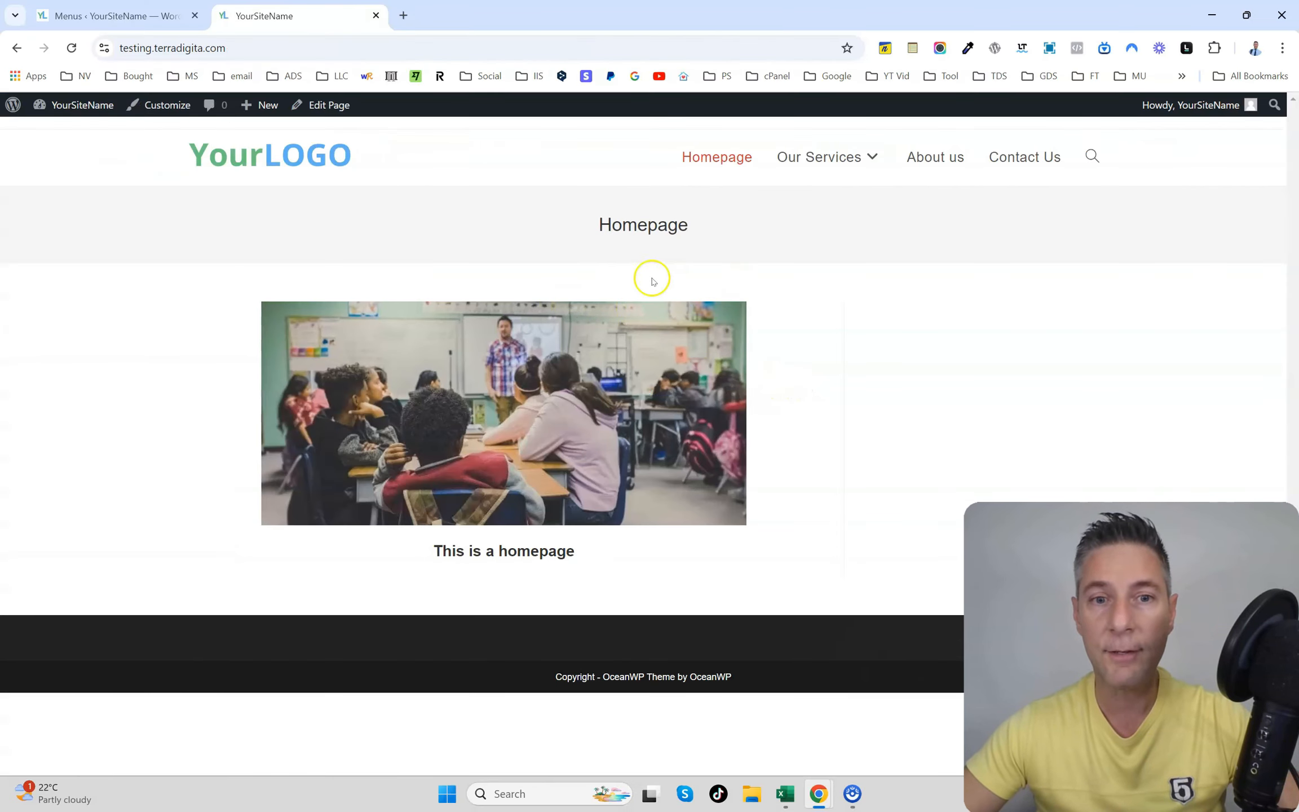